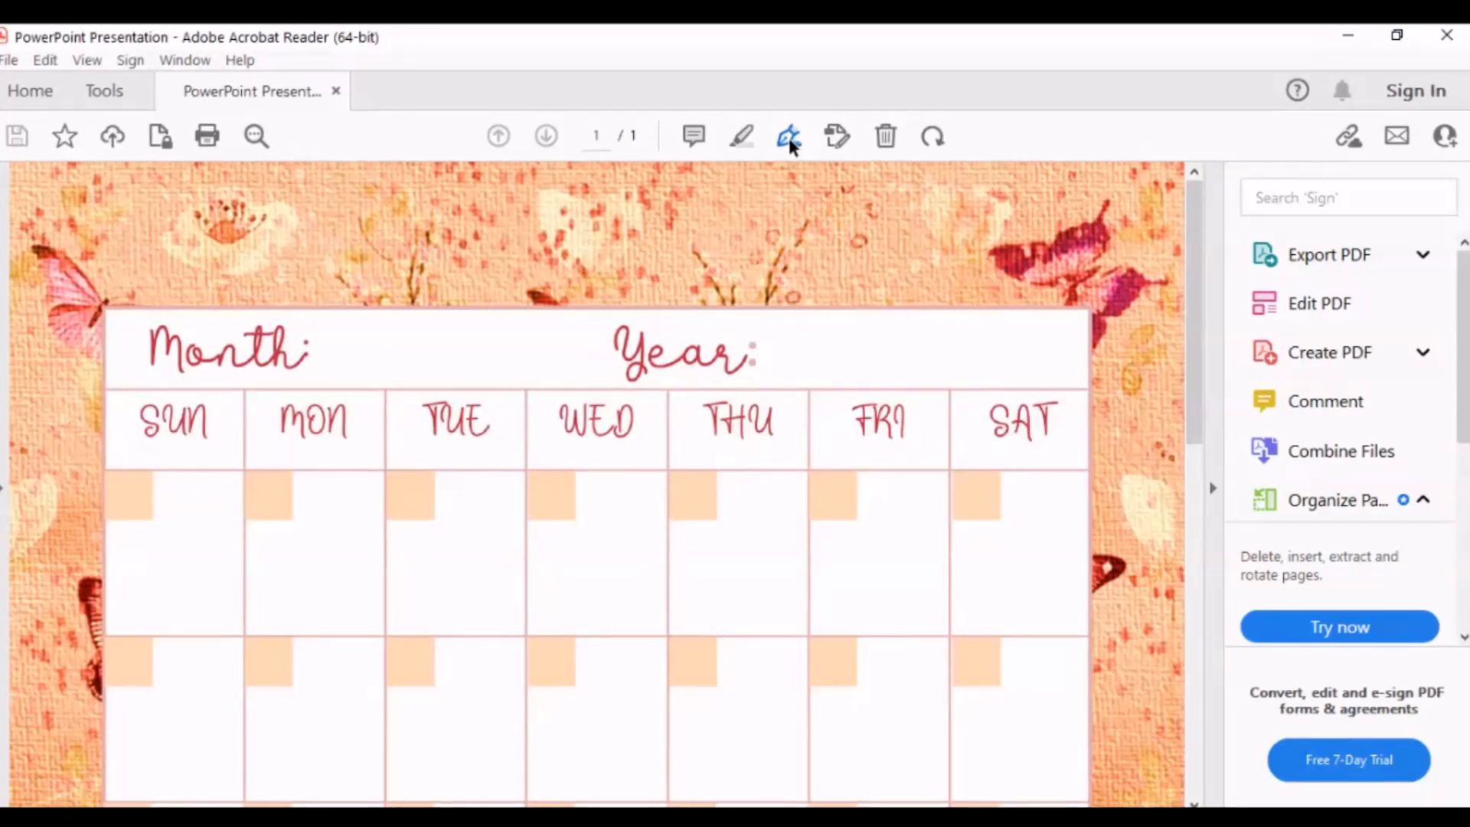
Turn on Fill & Sign and add the text "February" beside the Month label.
{"action": "left_click", "coordinate": [789, 138]}
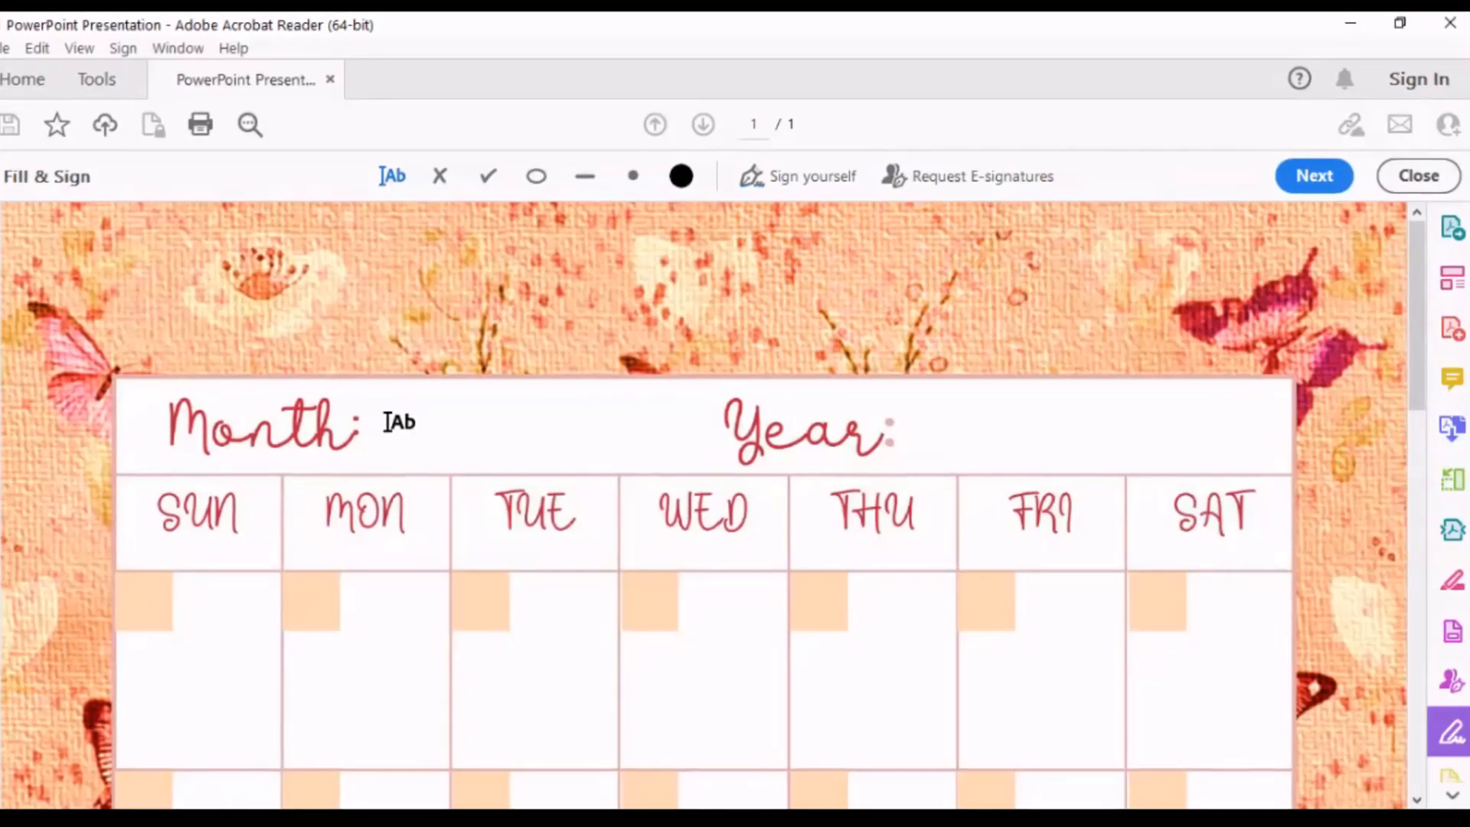
{"action": "left_click", "coordinate": [389, 422]}
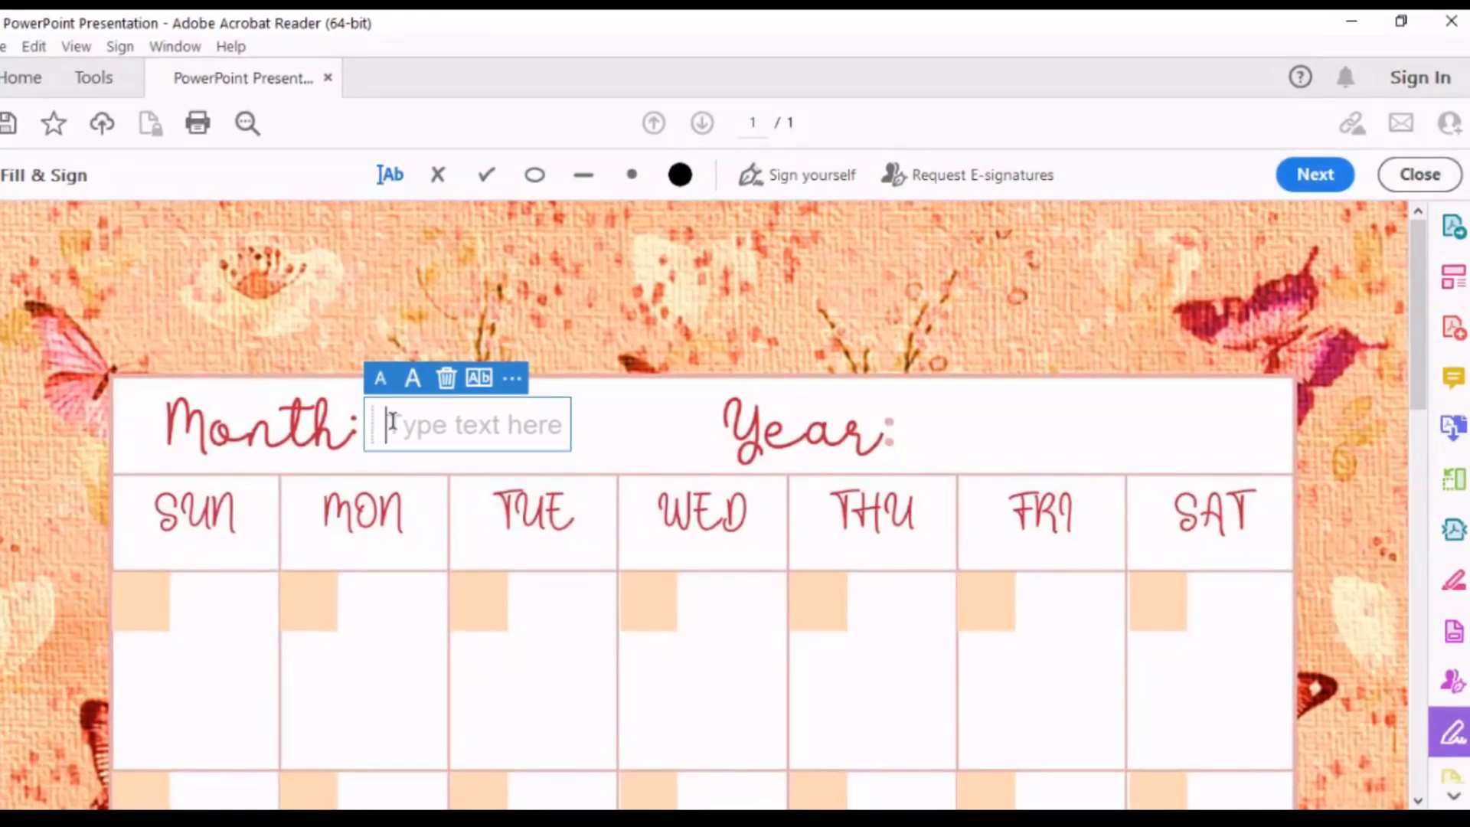
{"action": "type", "text": "Feb"}
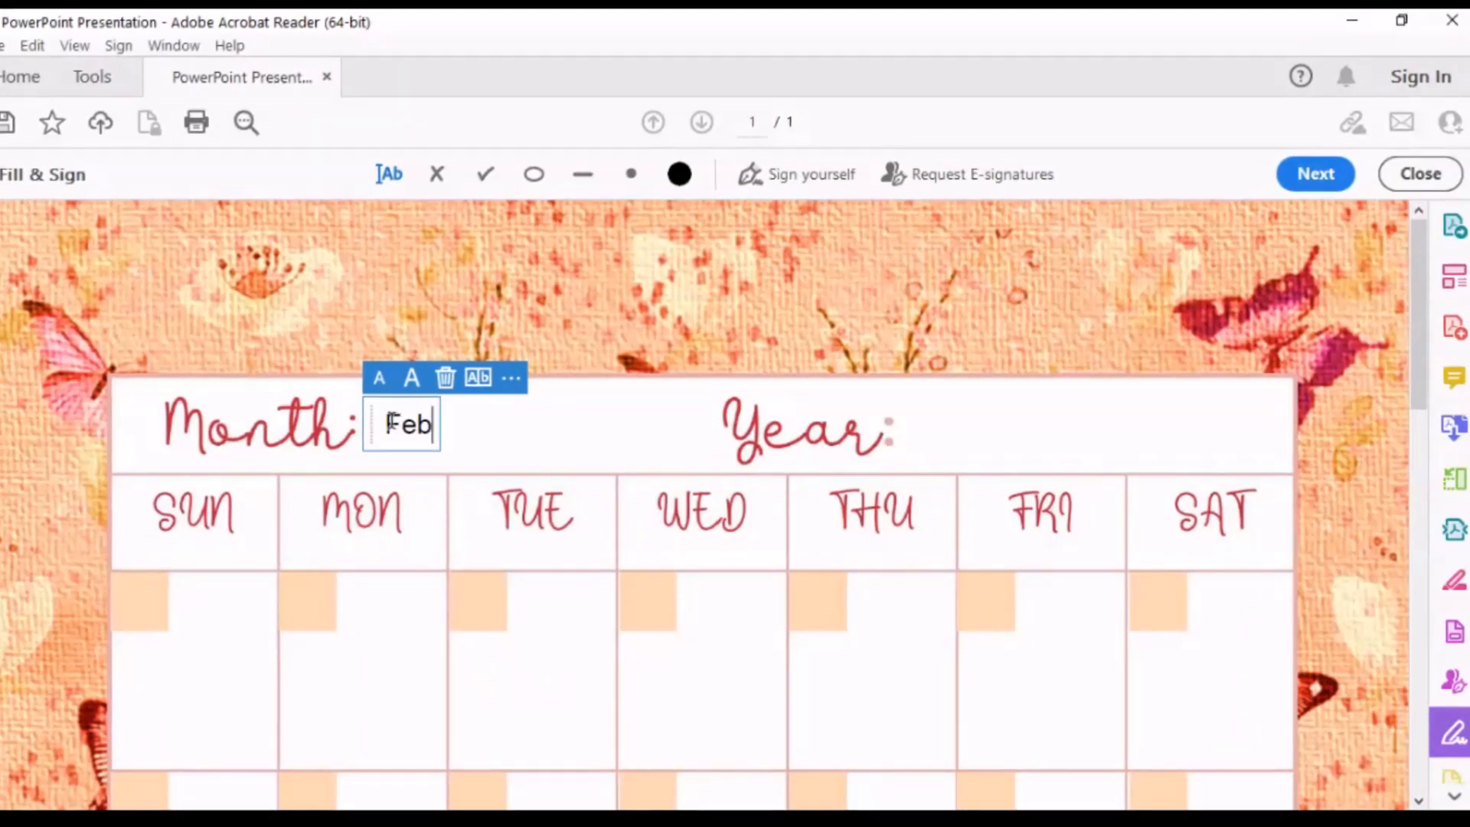
{"action": "type", "text": "ruary"}
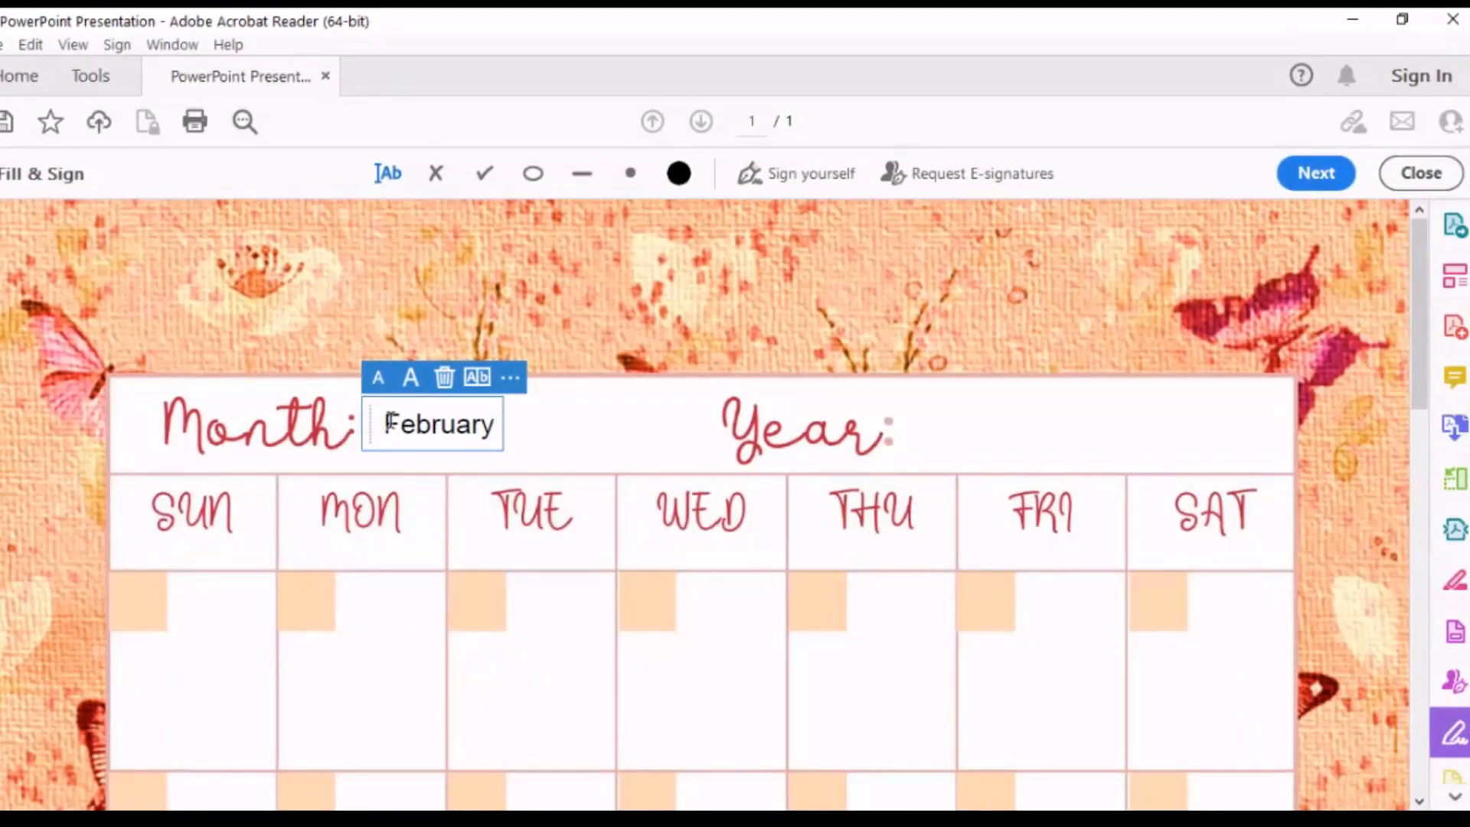
Adjust the size of the February text so that it is larger.
{"action": "left_click", "coordinate": [376, 385]}
{"action": "left_click", "coordinate": [377, 385]}
{"action": "left_click", "coordinate": [410, 385]}
{"action": "left_click", "coordinate": [410, 384]}
{"action": "left_click", "coordinate": [411, 385]}
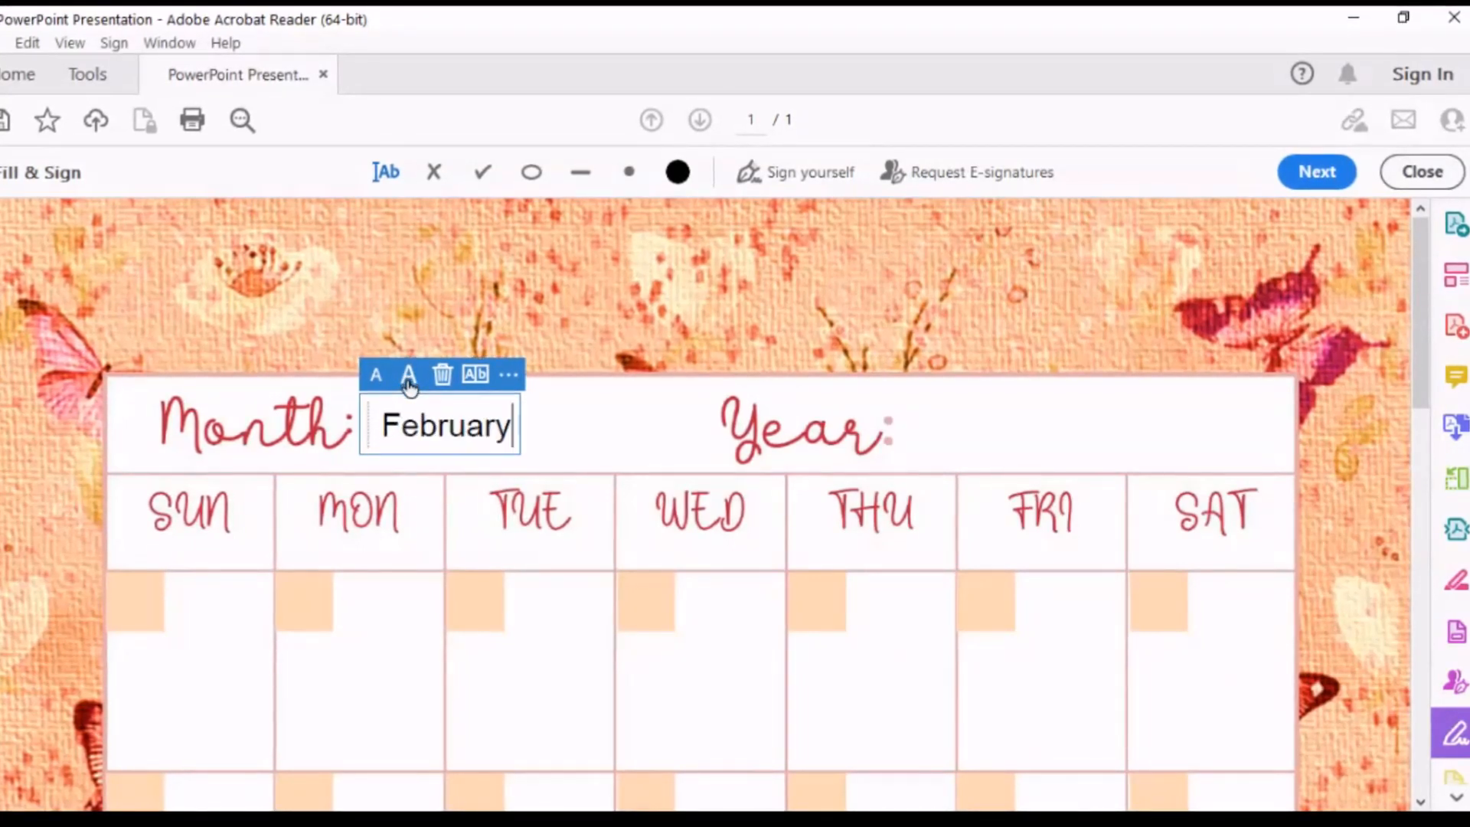
Try comb-style character spacing on the February text, narrow its cells, and switch back to regular text.
{"action": "left_click", "coordinate": [475, 375]}
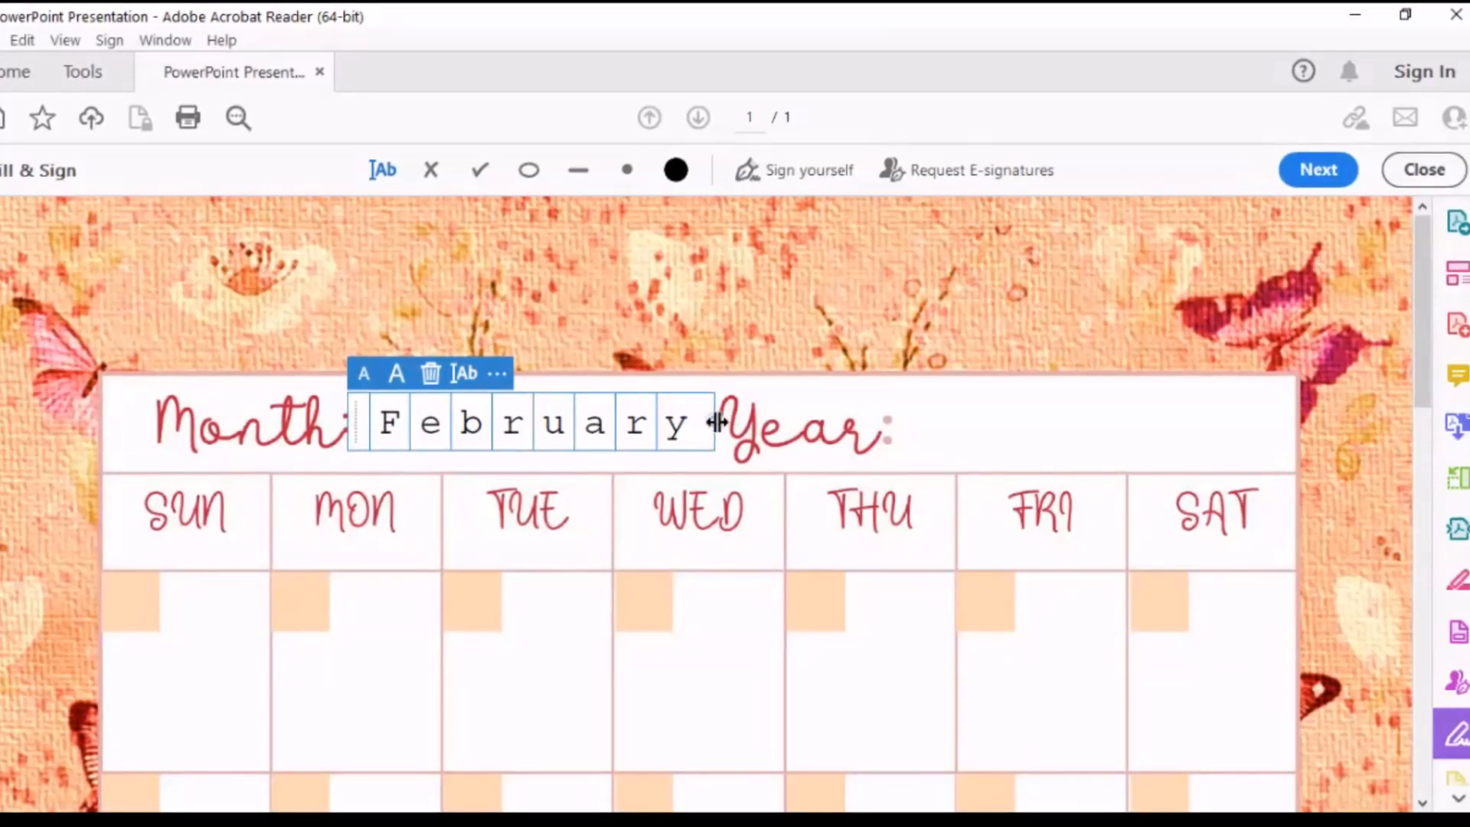
{"action": "left_click_drag", "start_coordinate": [715, 421], "coordinate": [657, 420]}
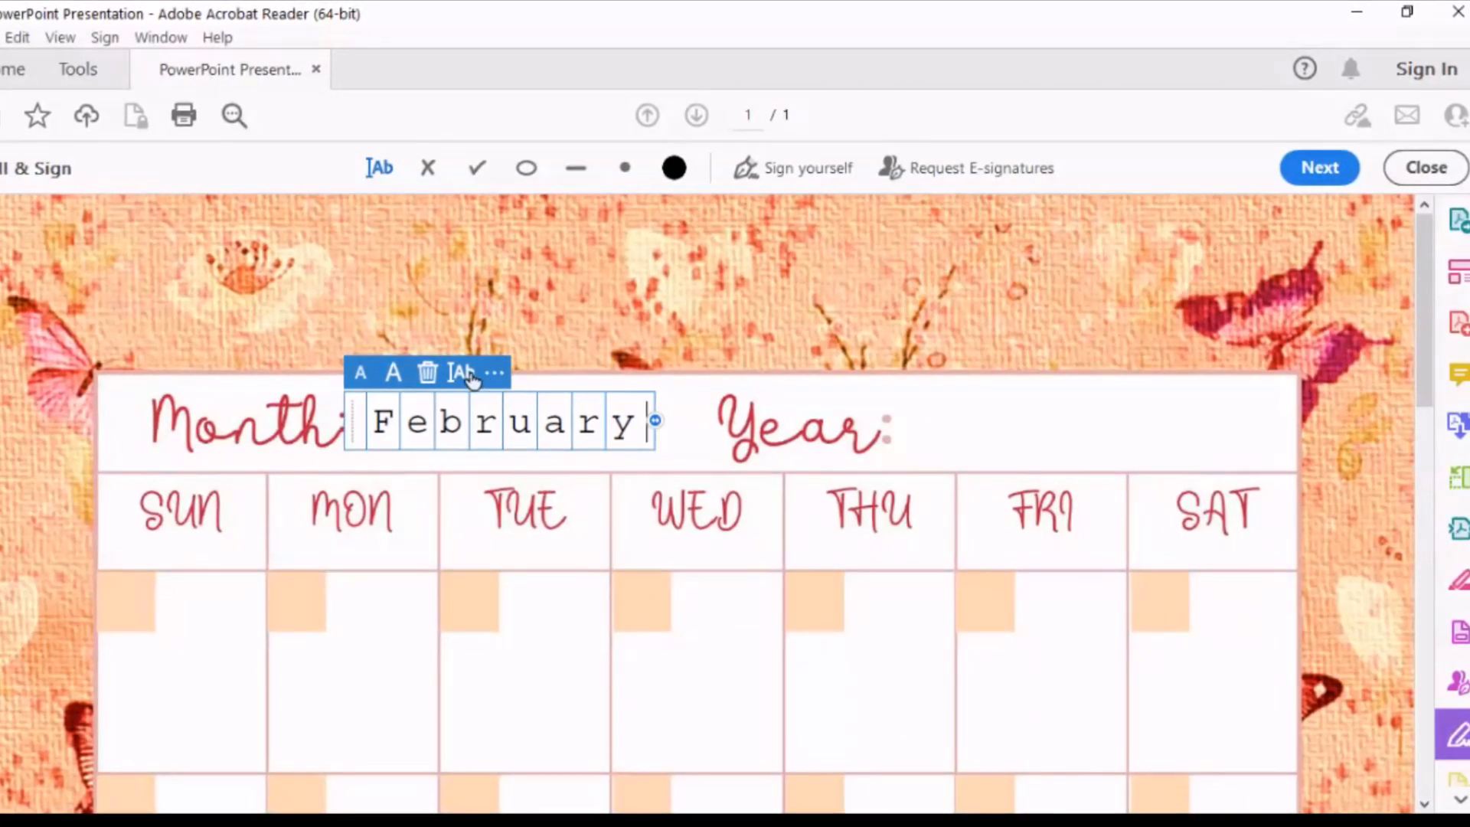
{"action": "left_click", "coordinate": [464, 373]}
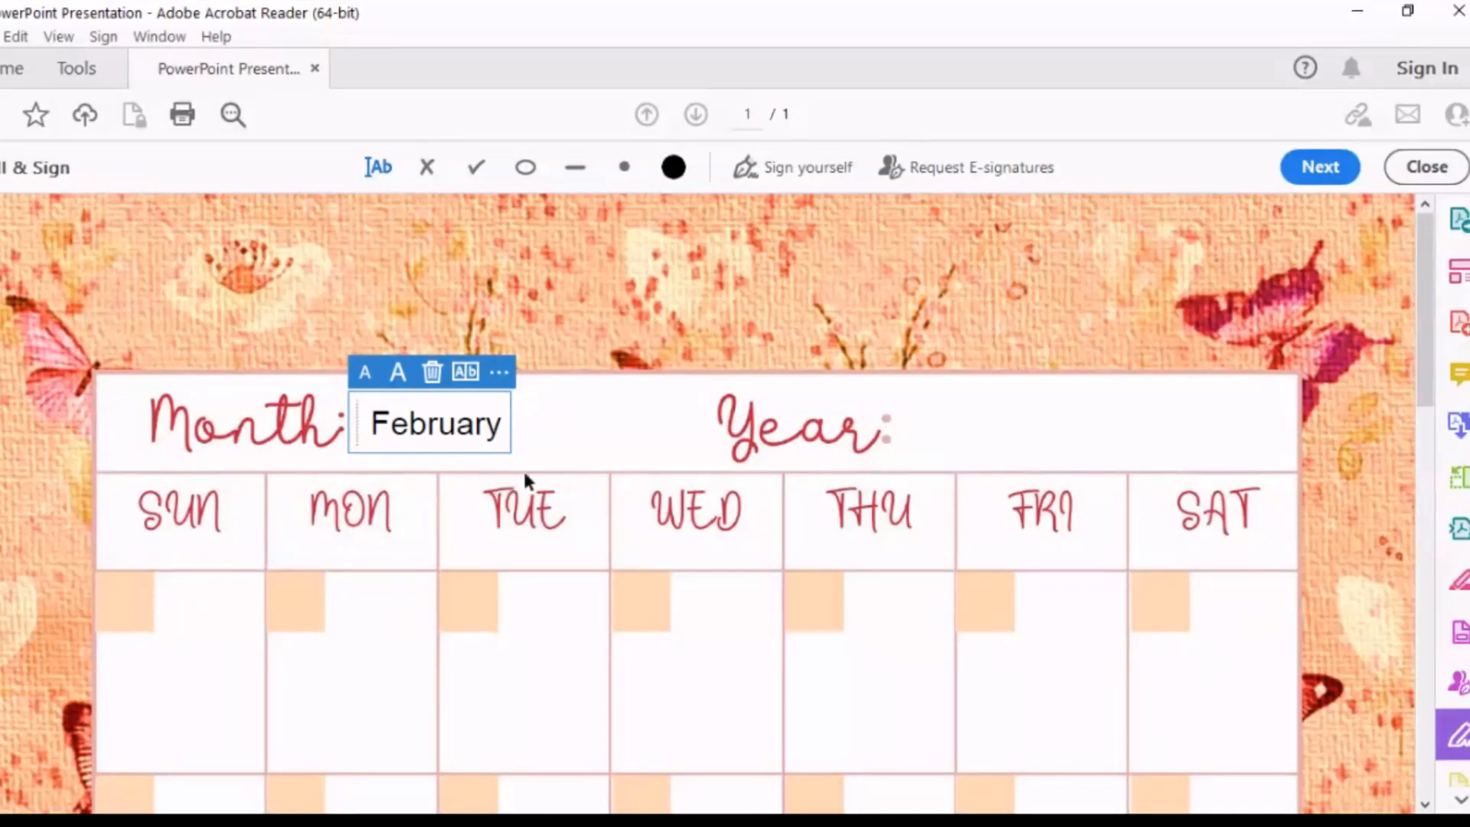
Enlarge the February text by two more sizes and add "2023" beside the Year label.
{"action": "left_click", "coordinate": [399, 373]}
{"action": "left_click", "coordinate": [398, 372]}
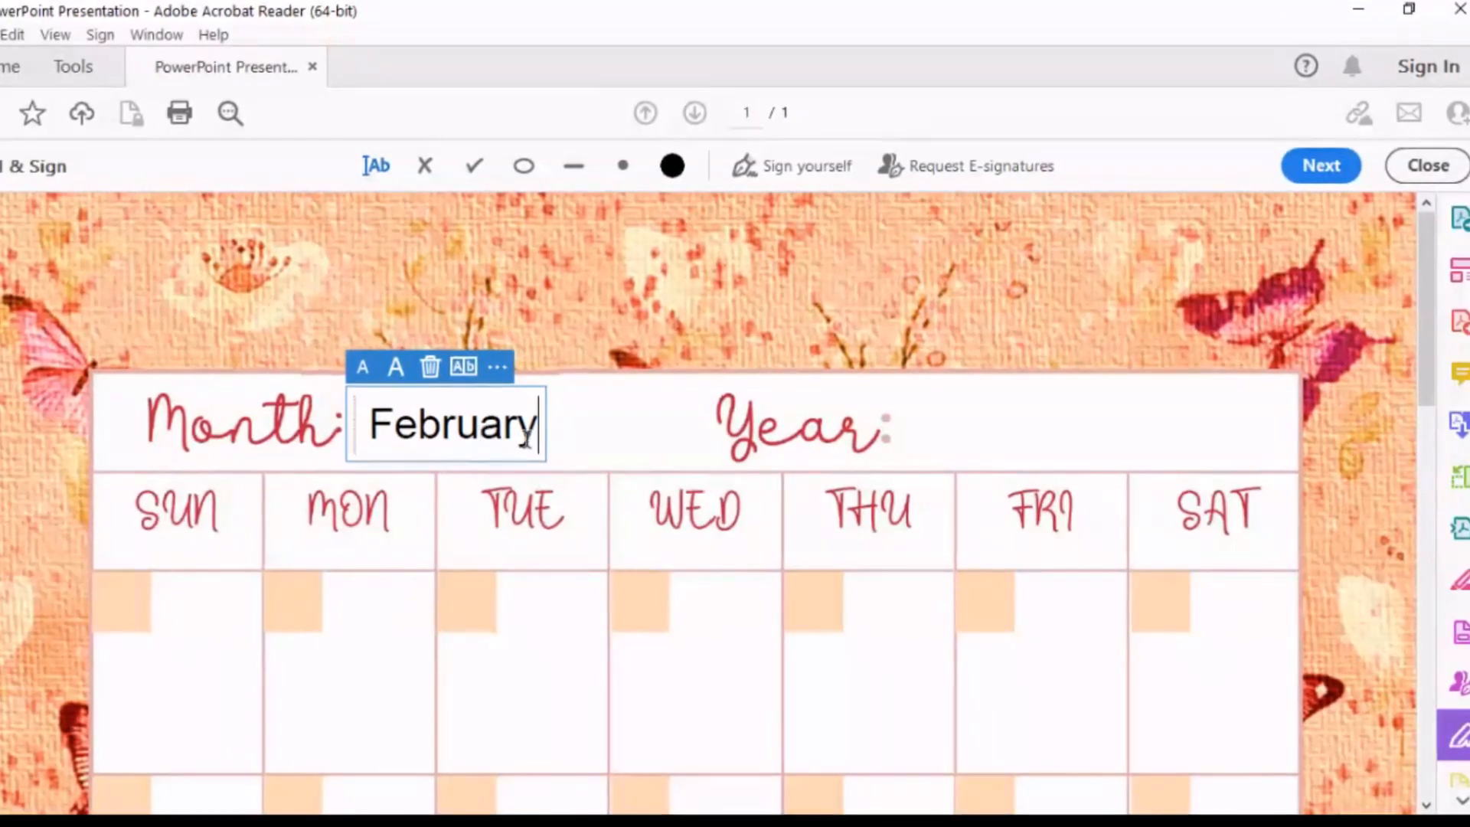
{"action": "left_click", "coordinate": [925, 420]}
{"action": "left_click", "coordinate": [925, 420]}
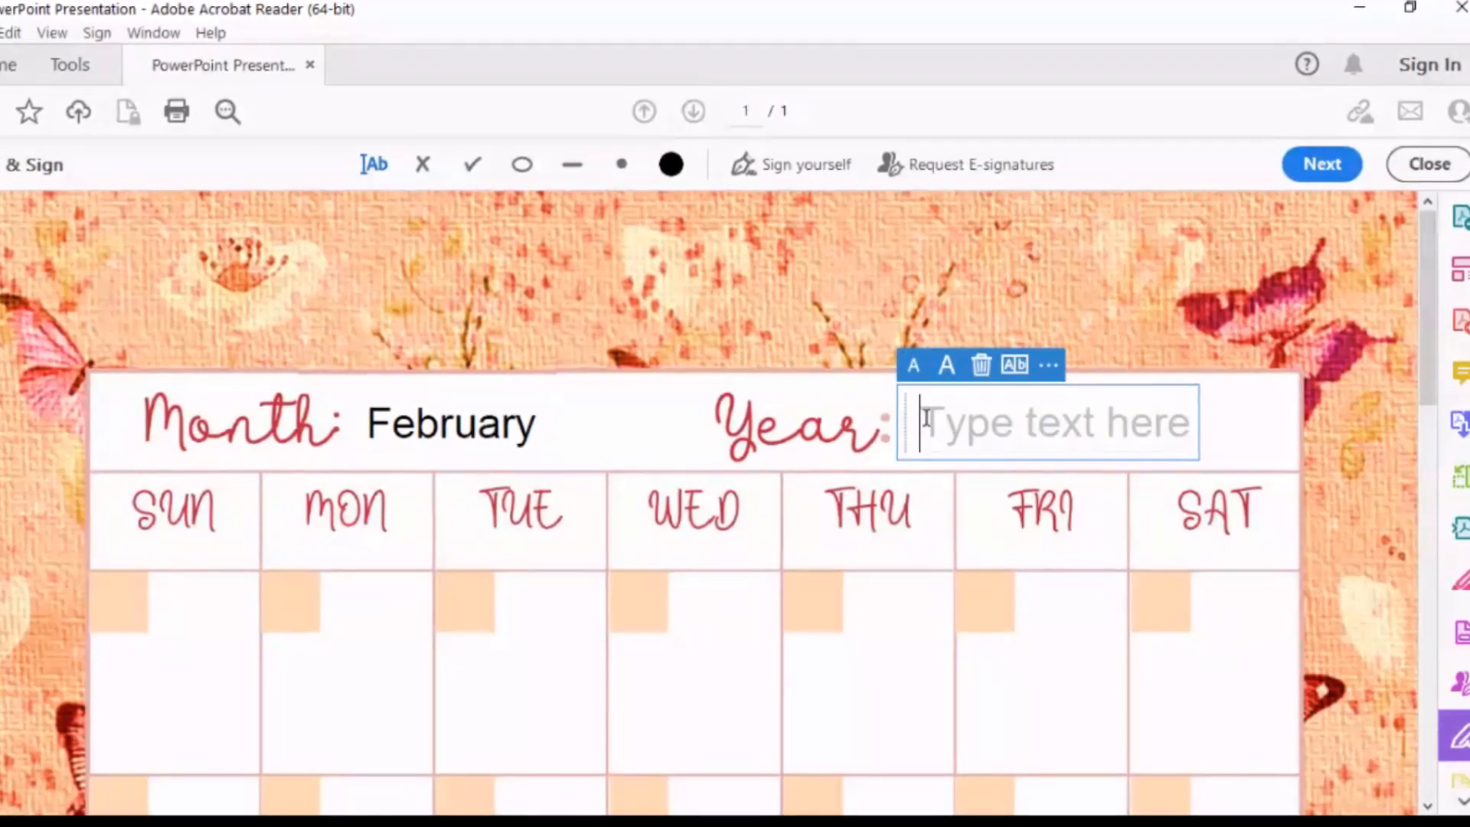
{"action": "type", "text": "2023"}
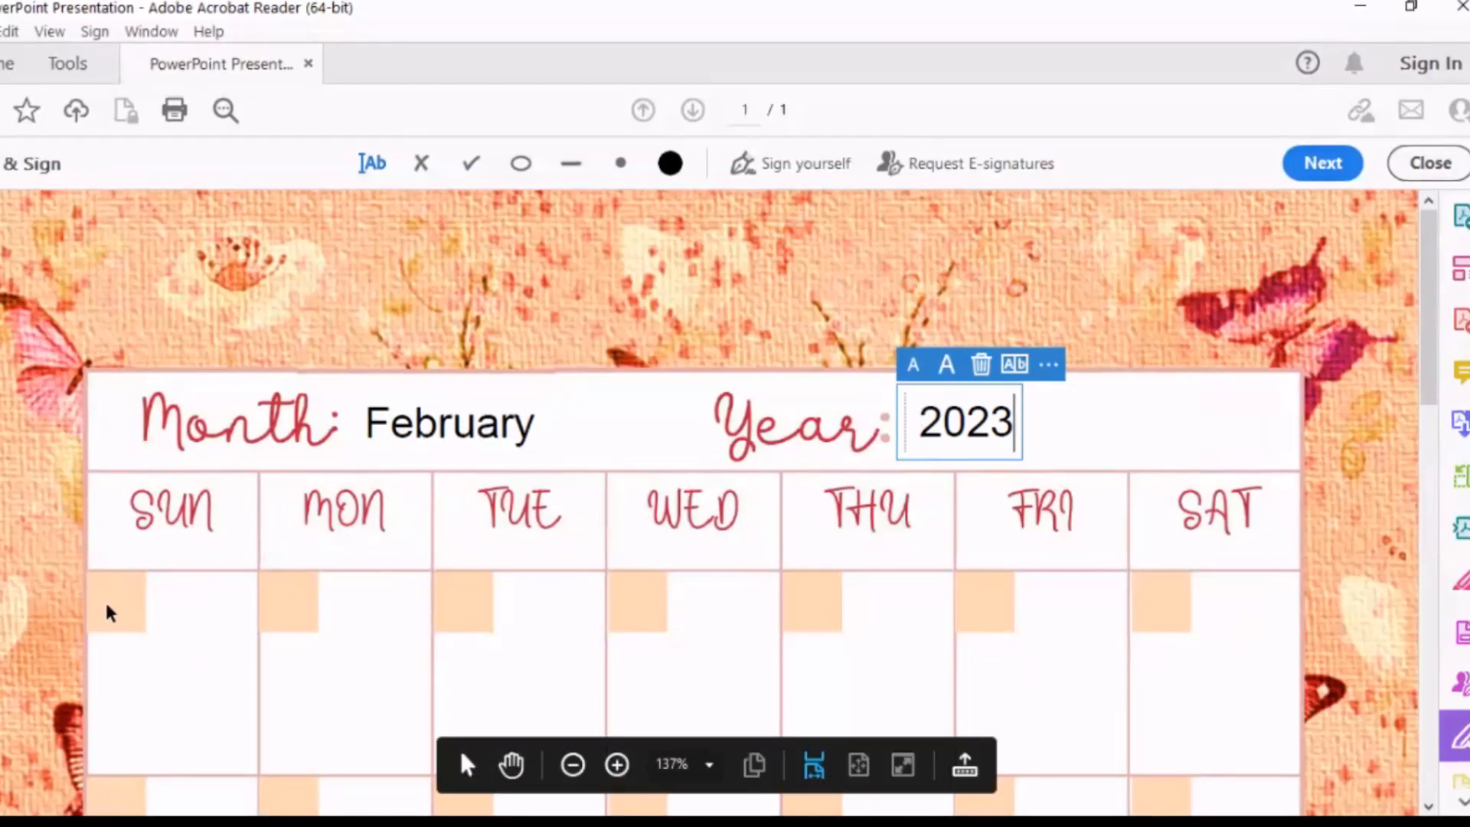
Number the first week's Sunday to Wednesday date squares 1, 2, 3 and 4.
{"action": "left_click", "coordinate": [109, 609]}
{"action": "type", "text": "1"}
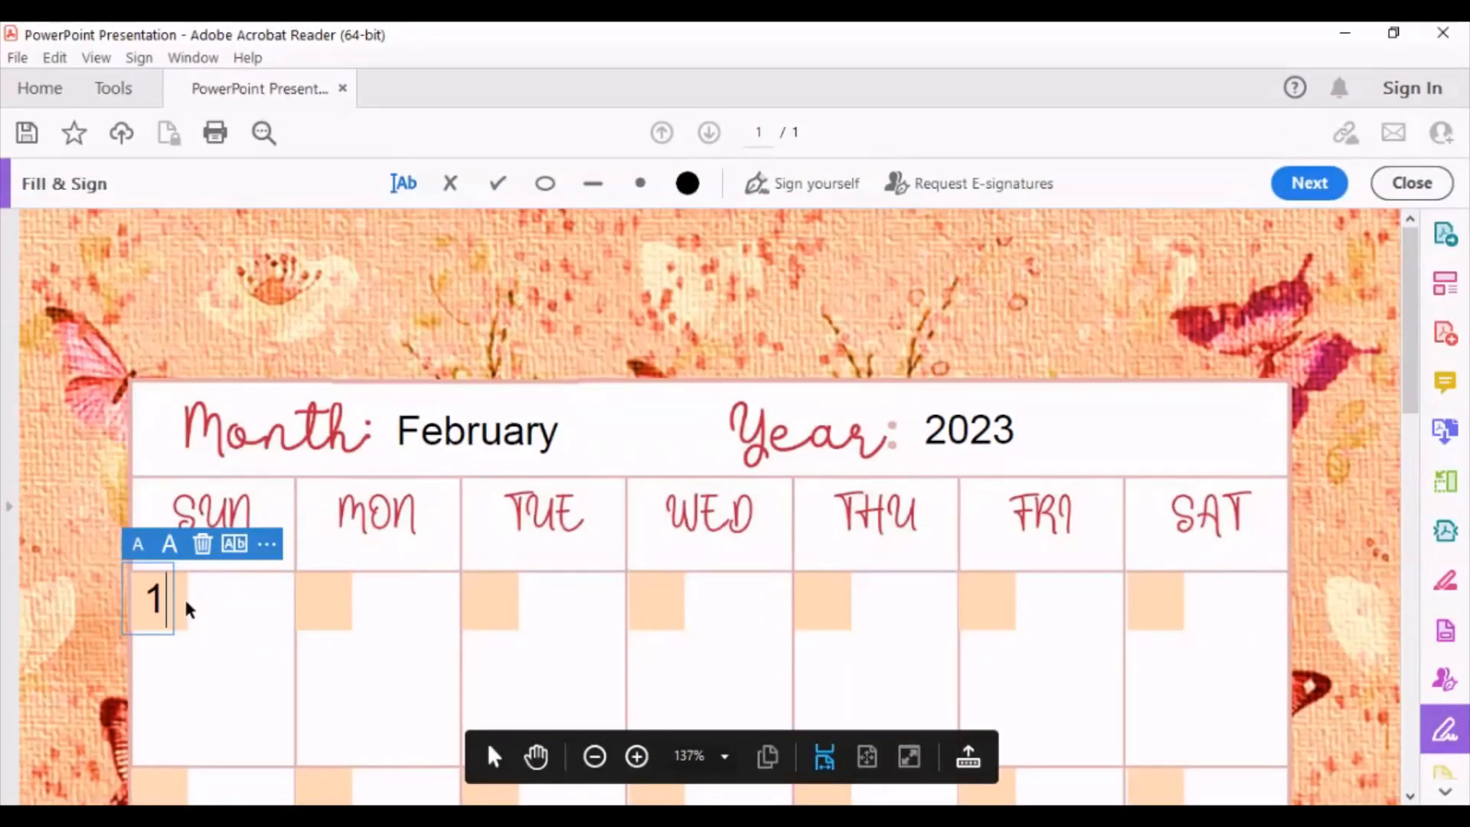
{"action": "left_click", "coordinate": [316, 596]}
{"action": "left_click", "coordinate": [316, 596]}
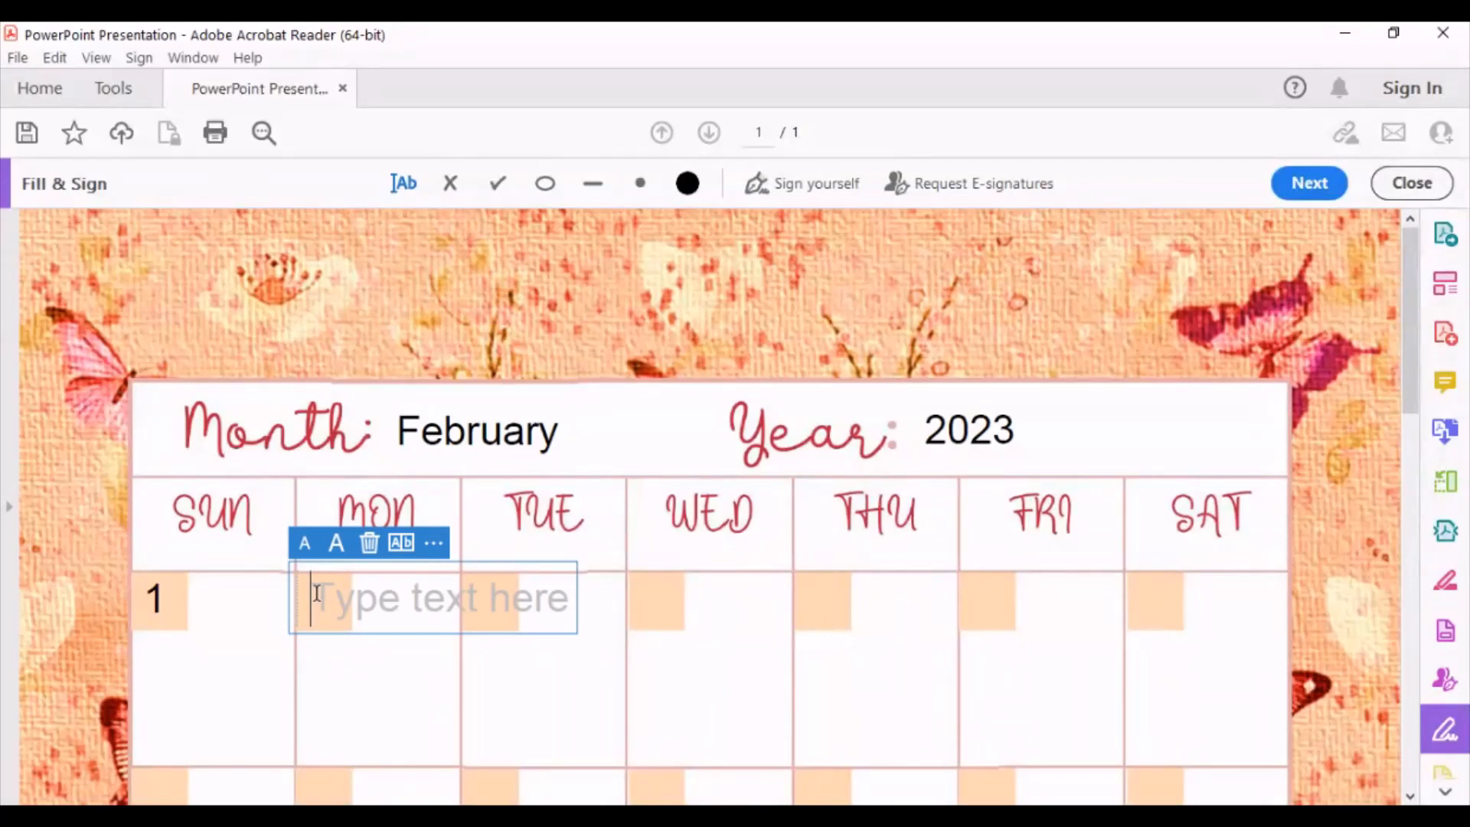
{"action": "type", "text": "2"}
{"action": "left_click", "coordinate": [480, 597]}
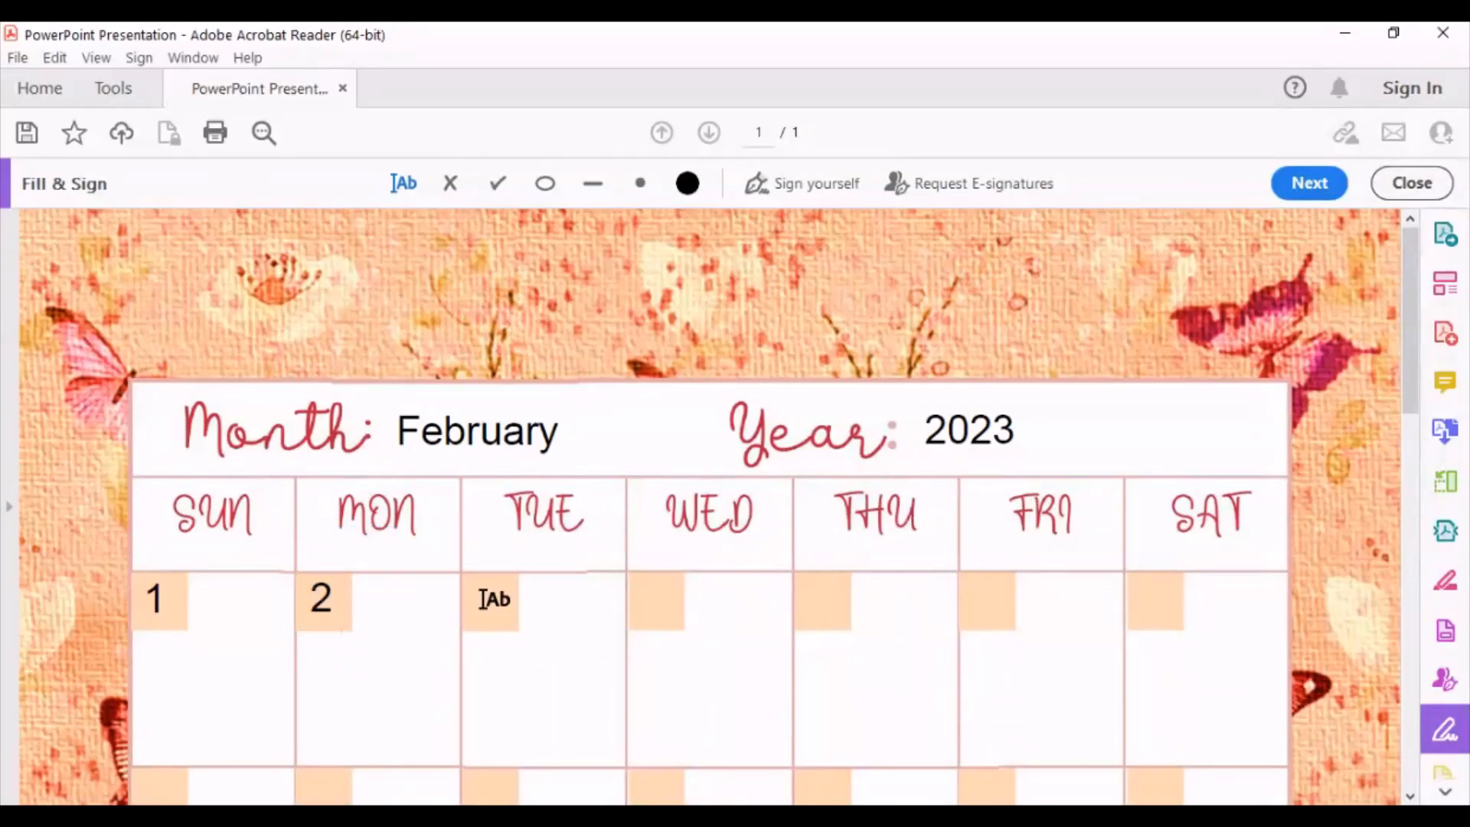
{"action": "left_click", "coordinate": [480, 597]}
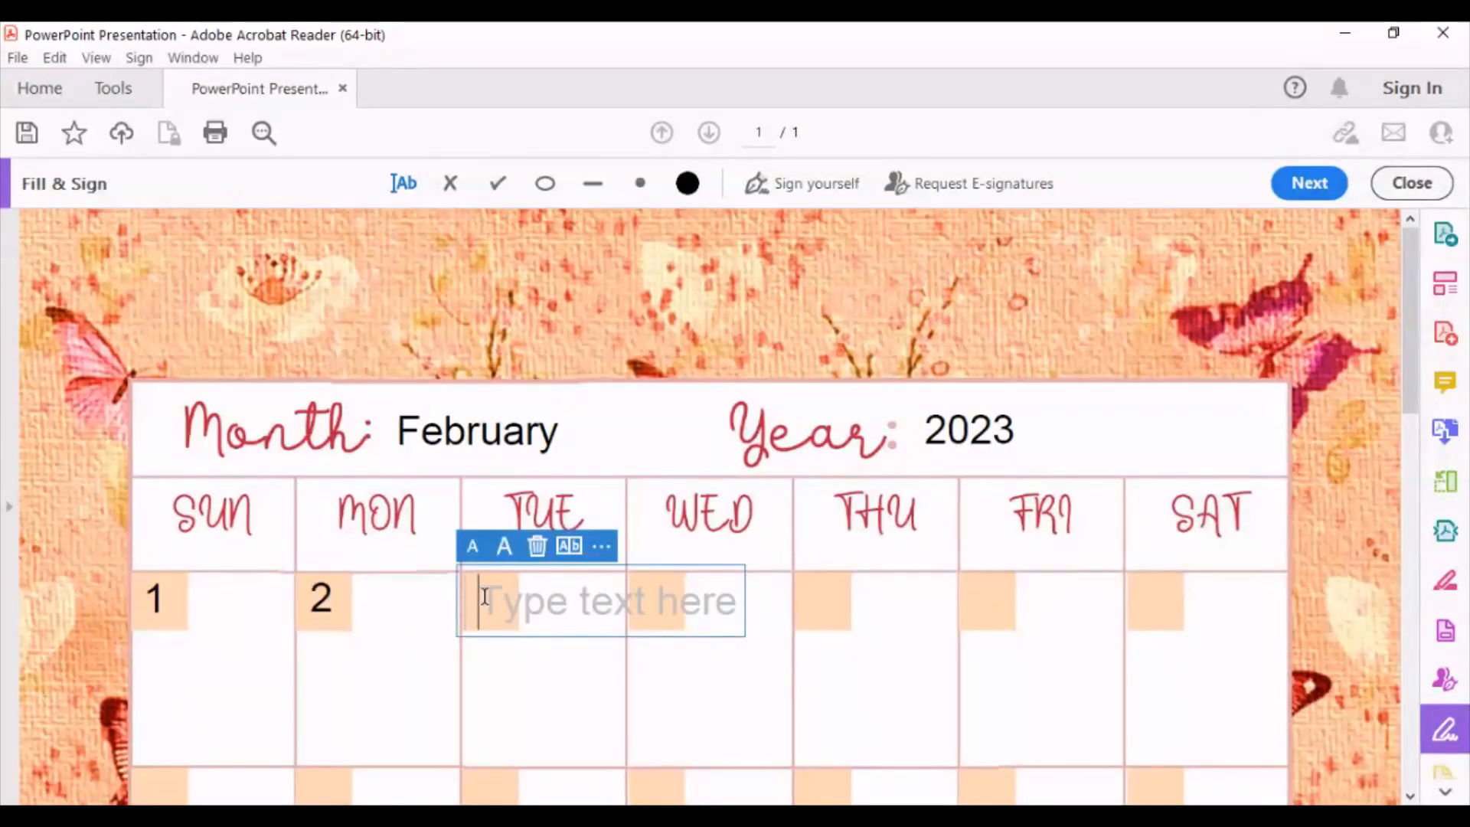
{"action": "type", "text": "3"}
{"action": "left_click", "coordinate": [650, 599]}
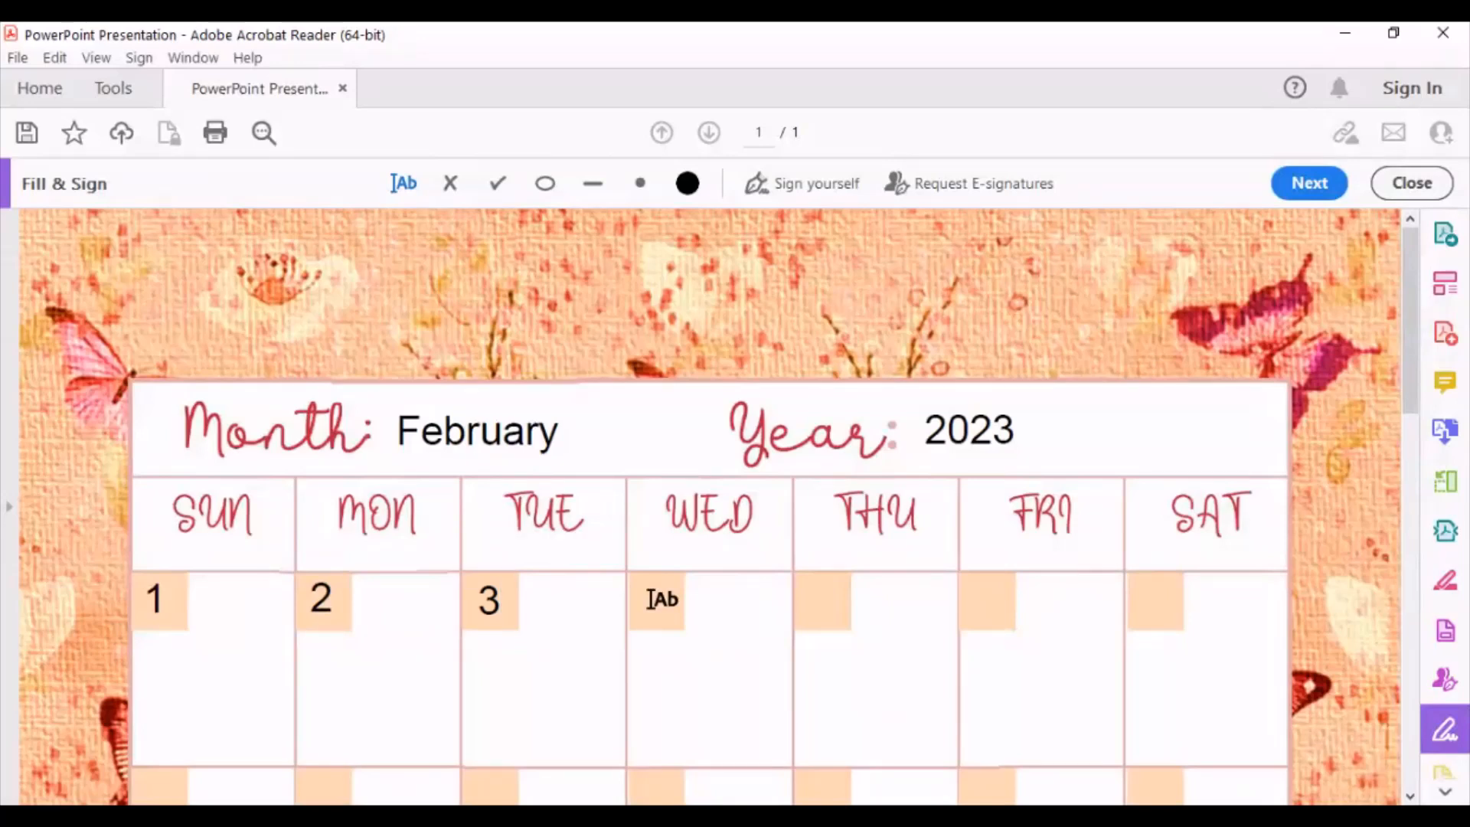
{"action": "left_click", "coordinate": [653, 599]}
{"action": "type", "text": "4"}
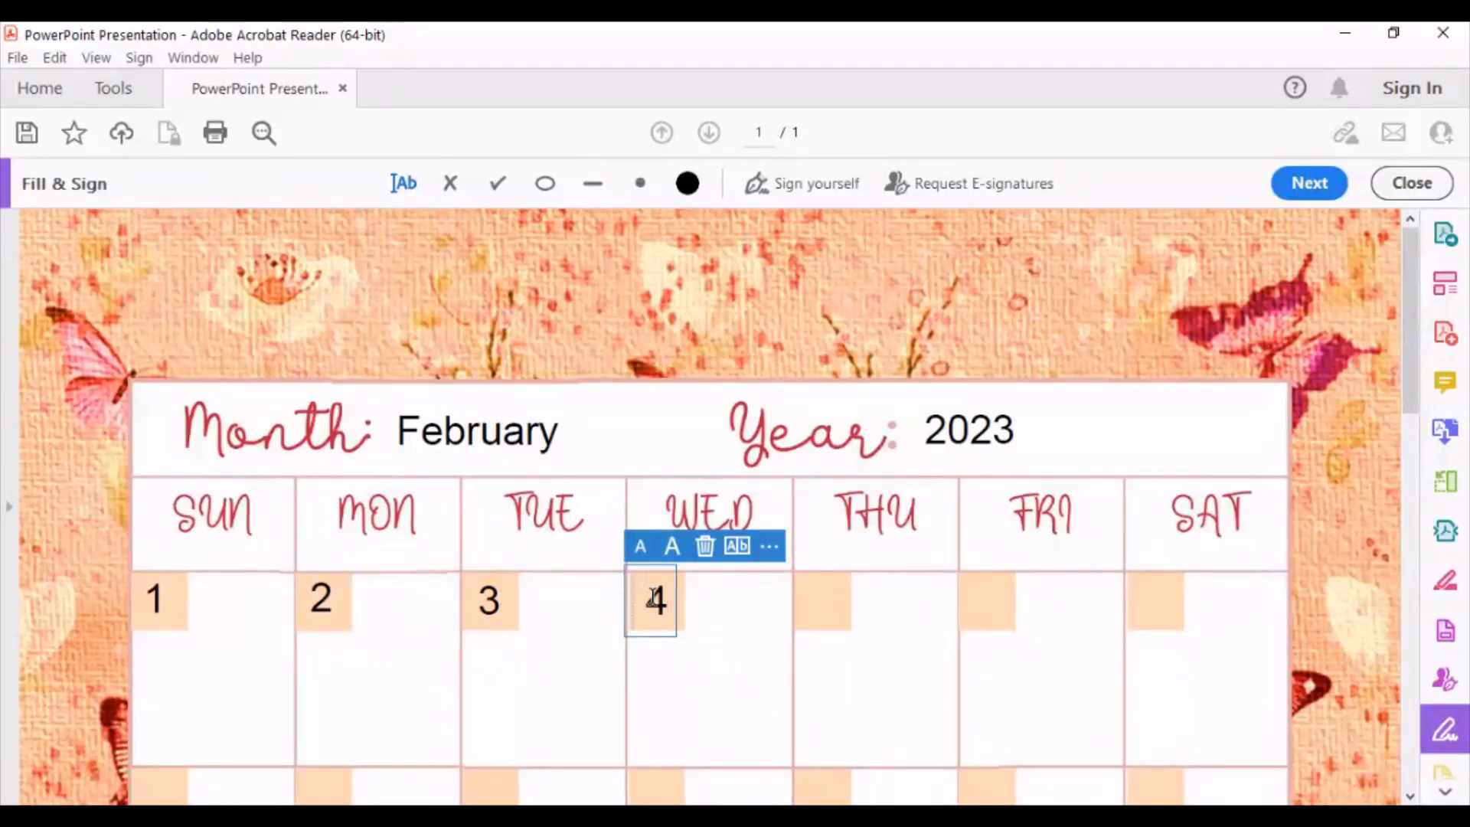
Number the first week's Thursday, Friday and Saturday date squares 5, 6 and 7.
{"action": "left_click", "coordinate": [816, 598]}
{"action": "left_click", "coordinate": [817, 597]}
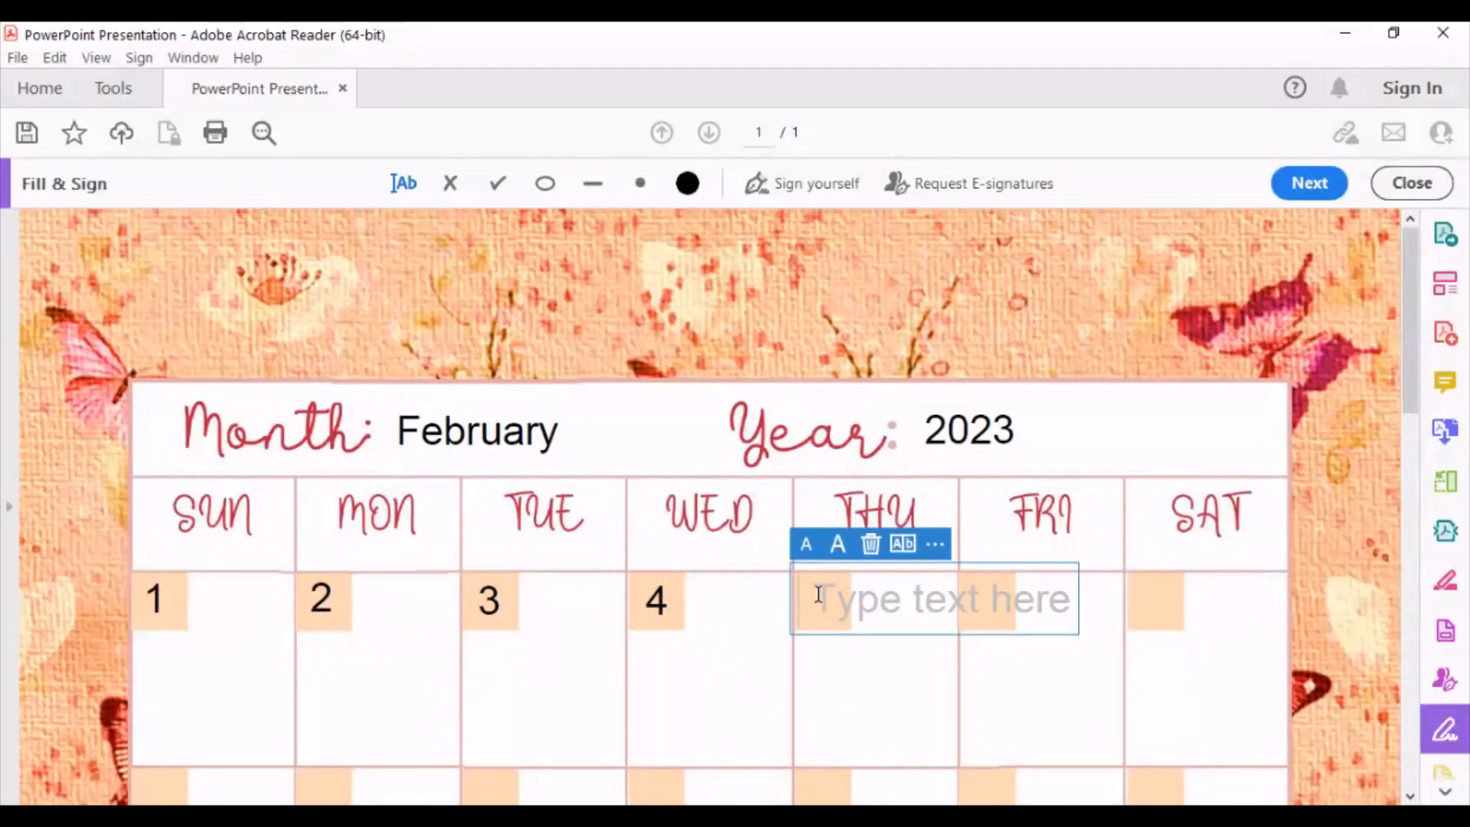
{"action": "type", "text": "5"}
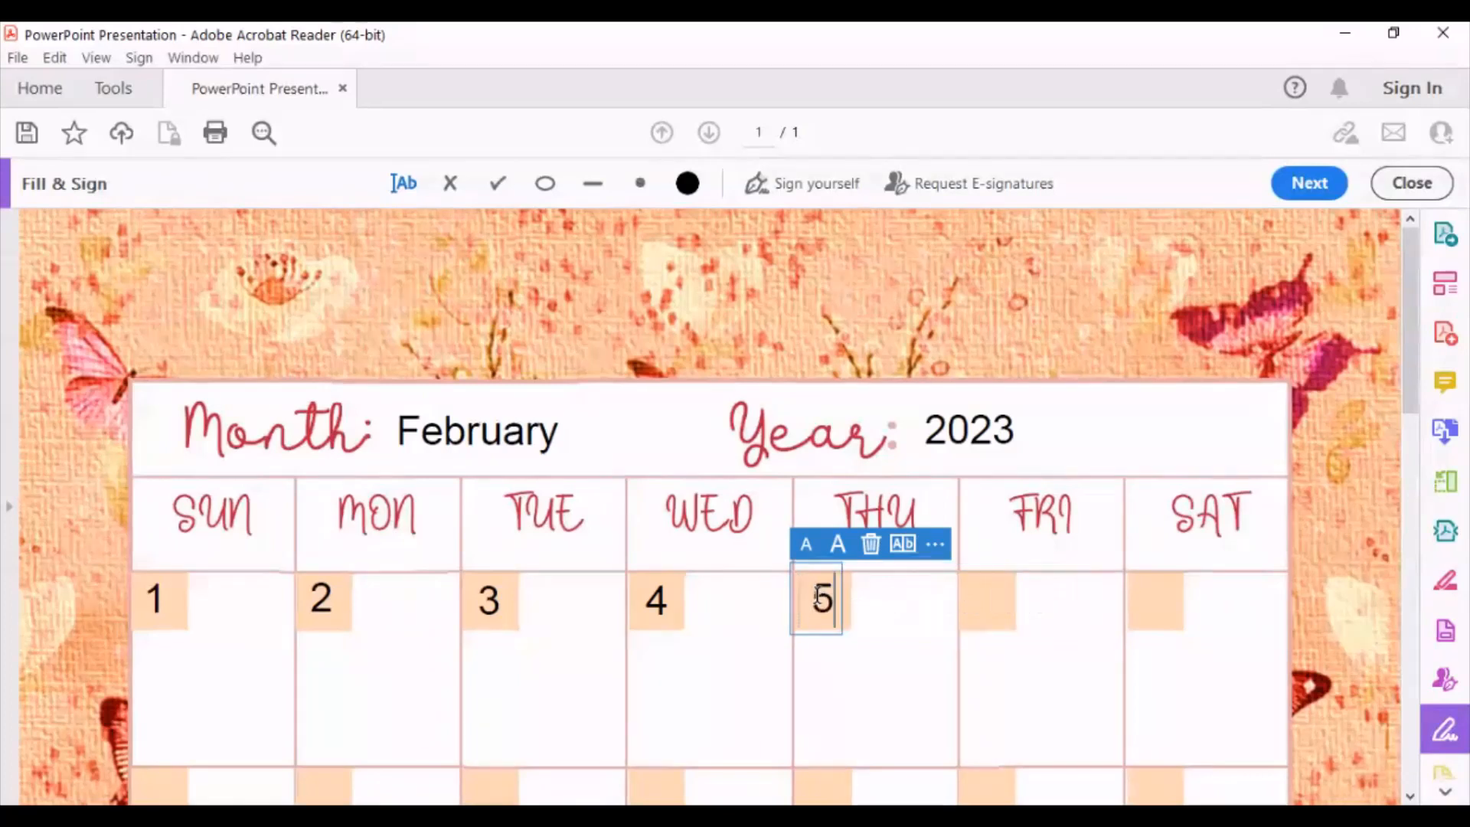
{"action": "left_click", "coordinate": [975, 605]}
{"action": "left_click", "coordinate": [983, 599]}
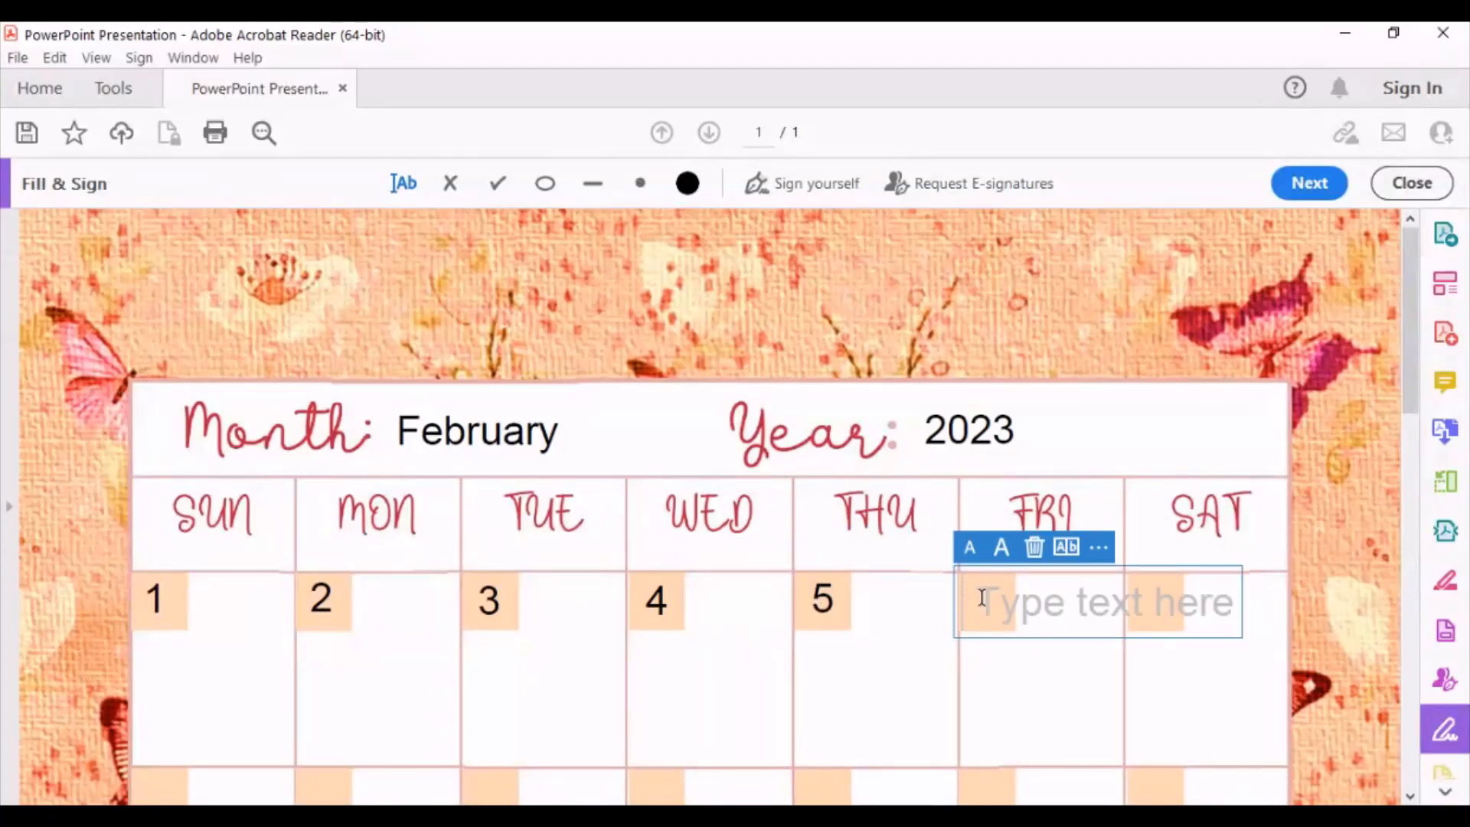
{"action": "type", "text": "6"}
{"action": "left_click", "coordinate": [1142, 597]}
{"action": "left_click", "coordinate": [1142, 597]}
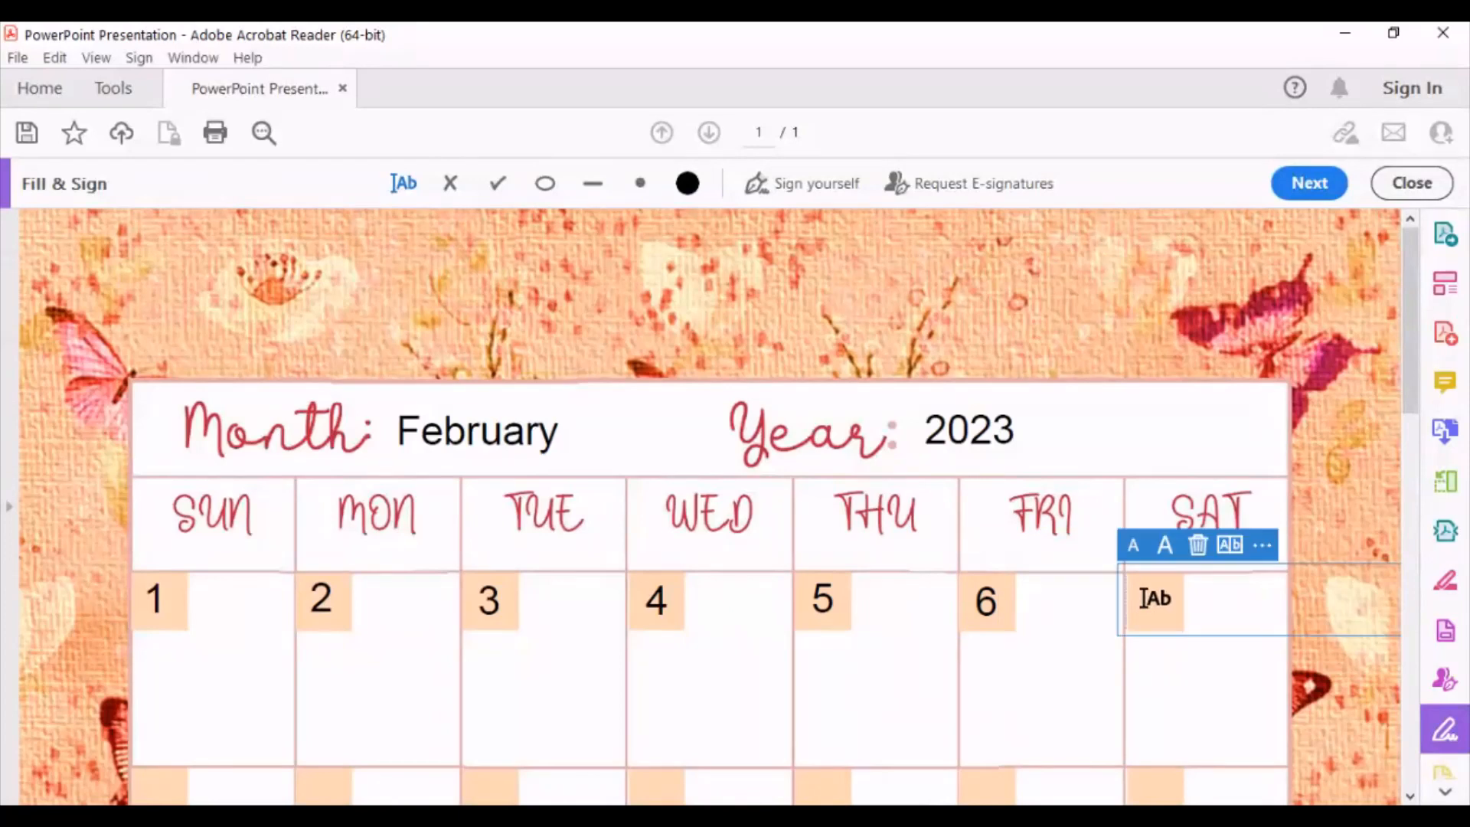
{"action": "type", "text": "7"}
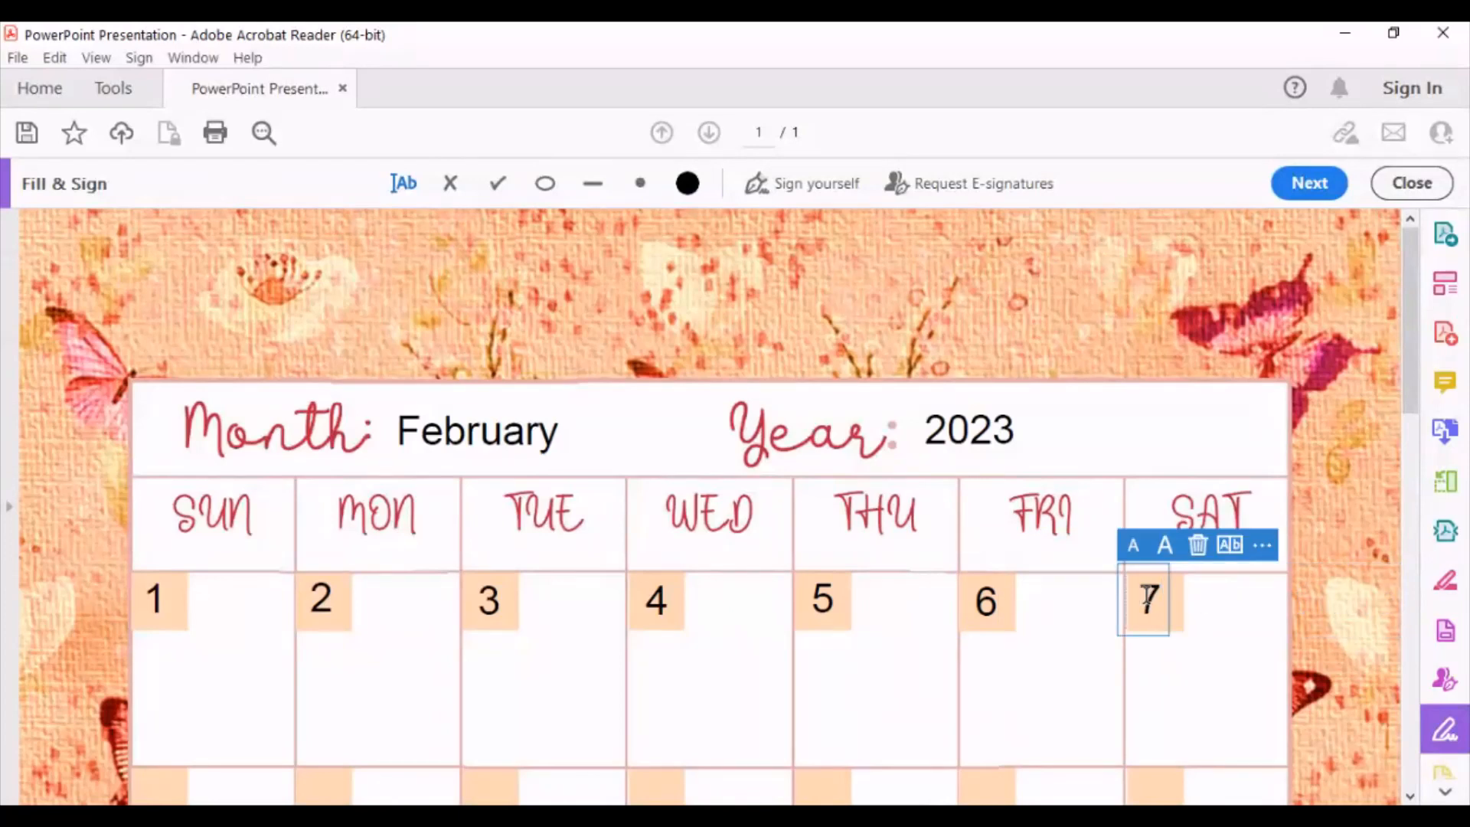
Add the note "Go to church" below the 1 in the Sunday cell and shrink its text to fit.
{"action": "left_click", "coordinate": [170, 653]}
{"action": "left_click", "coordinate": [170, 653]}
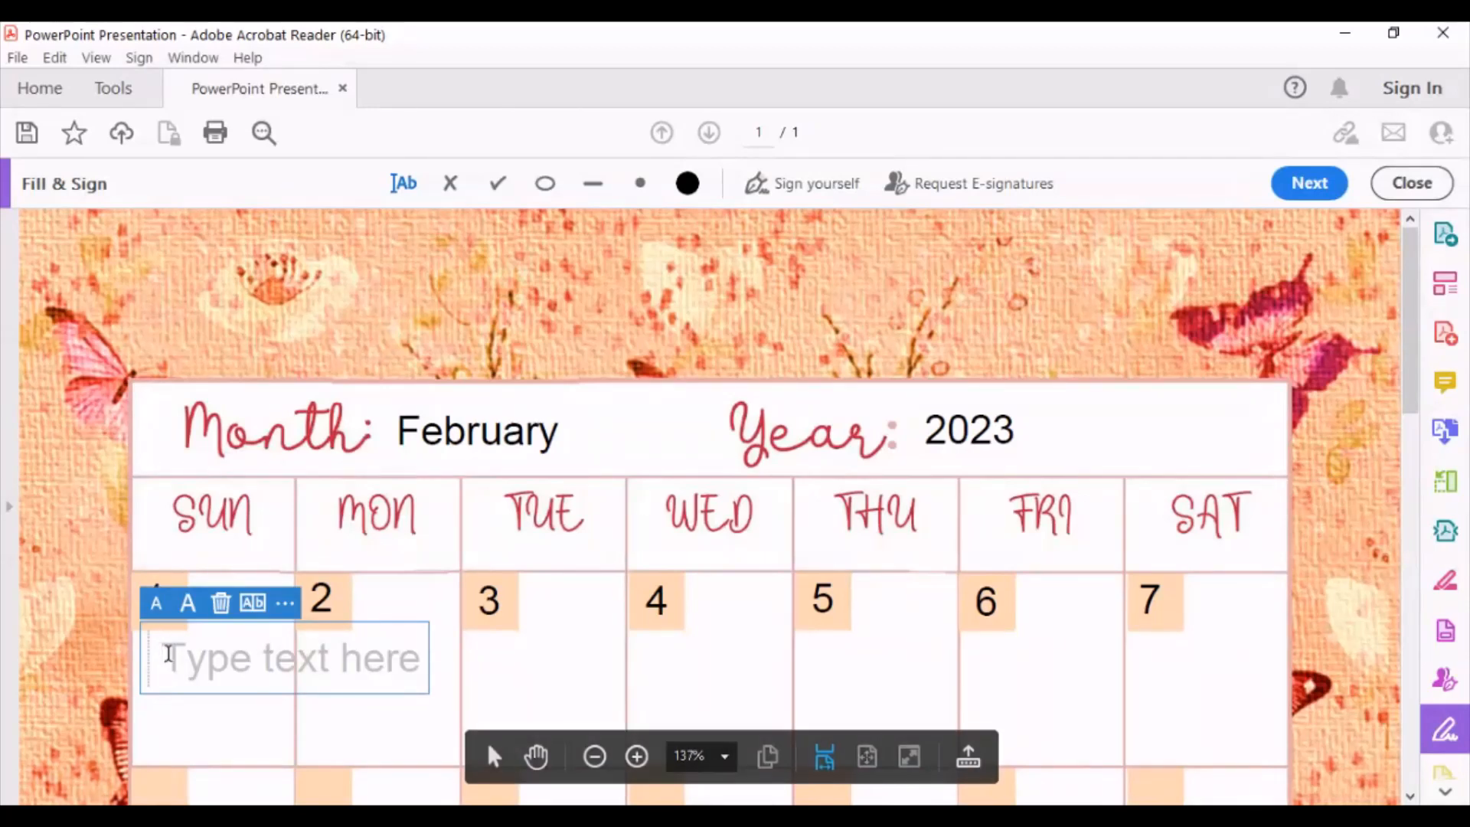
{"action": "type", "text": "Go"}
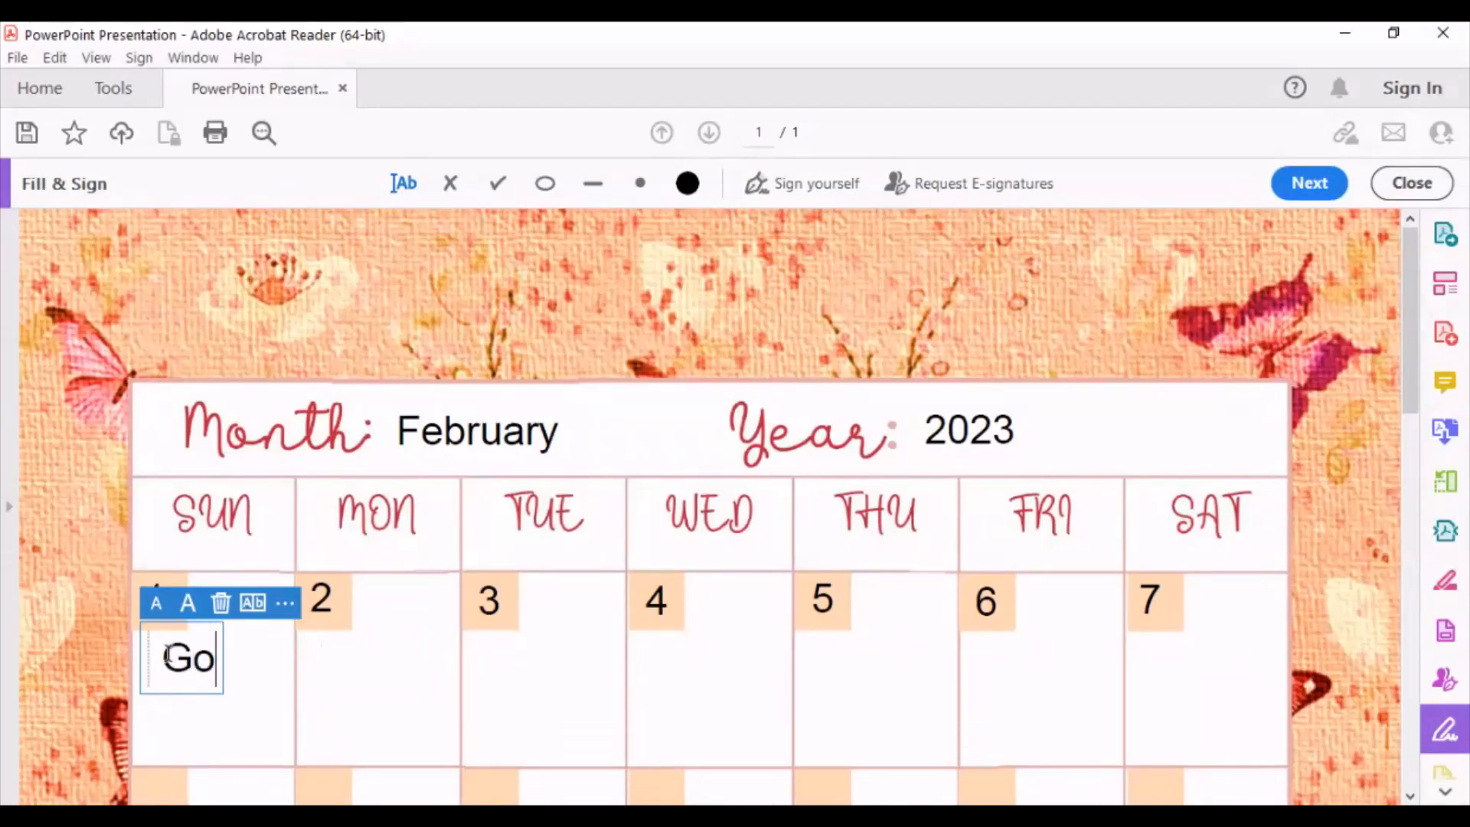
{"action": "type", "text": " to church"}
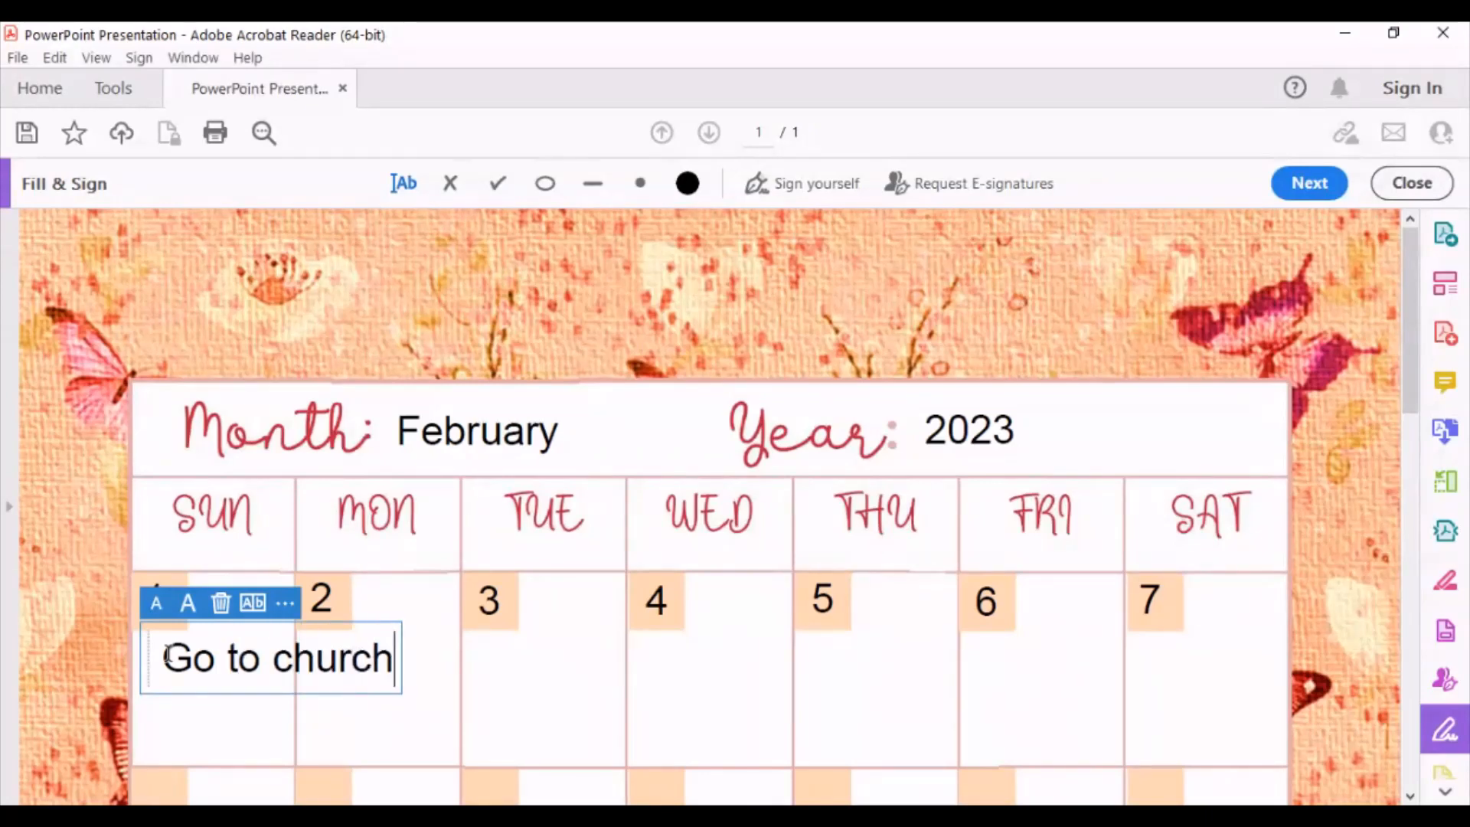
{"action": "left_click", "coordinate": [156, 605]}
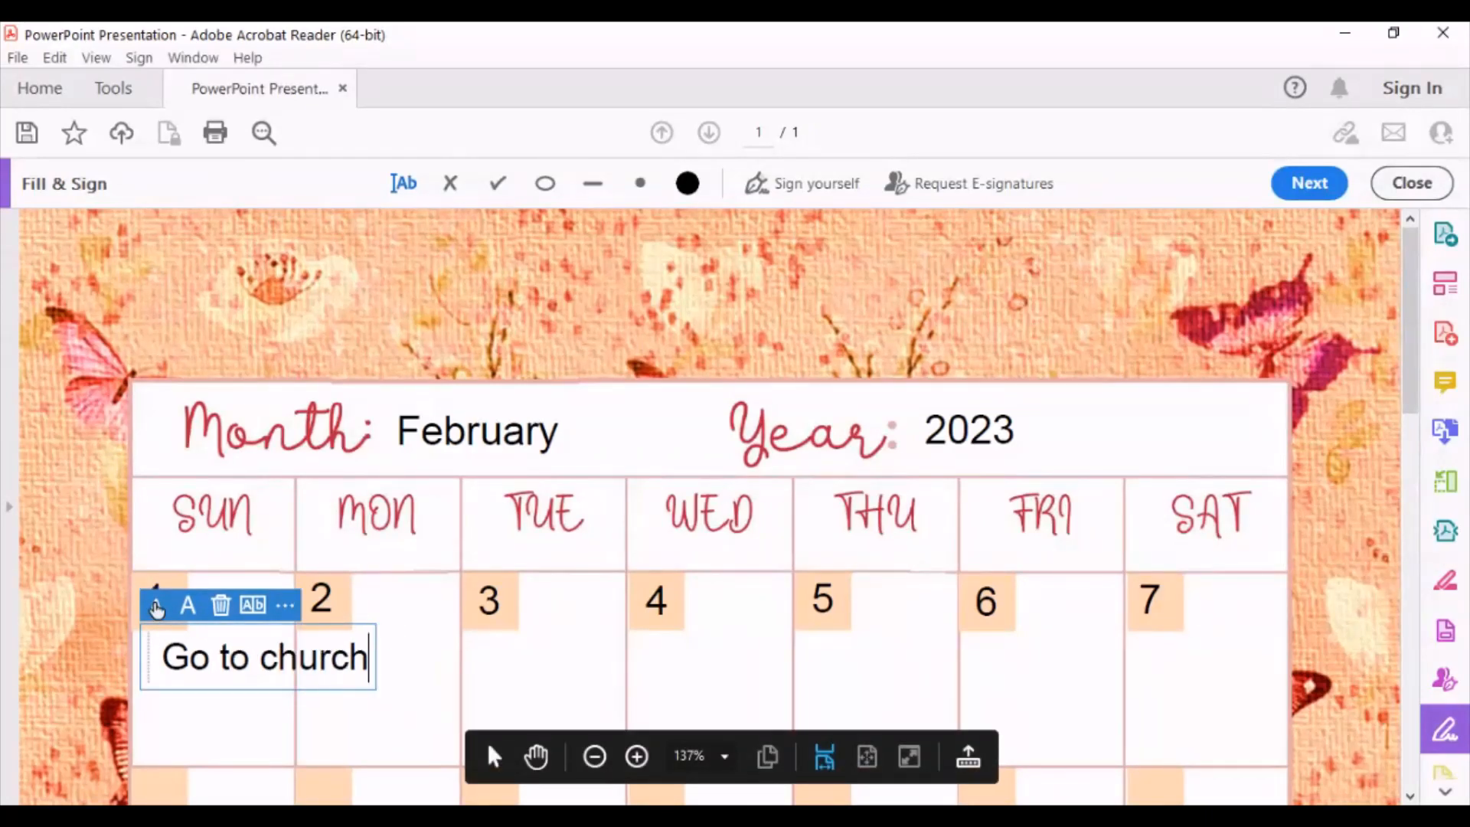
{"action": "left_click", "coordinate": [157, 605]}
{"action": "left_click", "coordinate": [156, 607]}
{"action": "left_click", "coordinate": [156, 606]}
{"action": "left_click", "coordinate": [157, 609]}
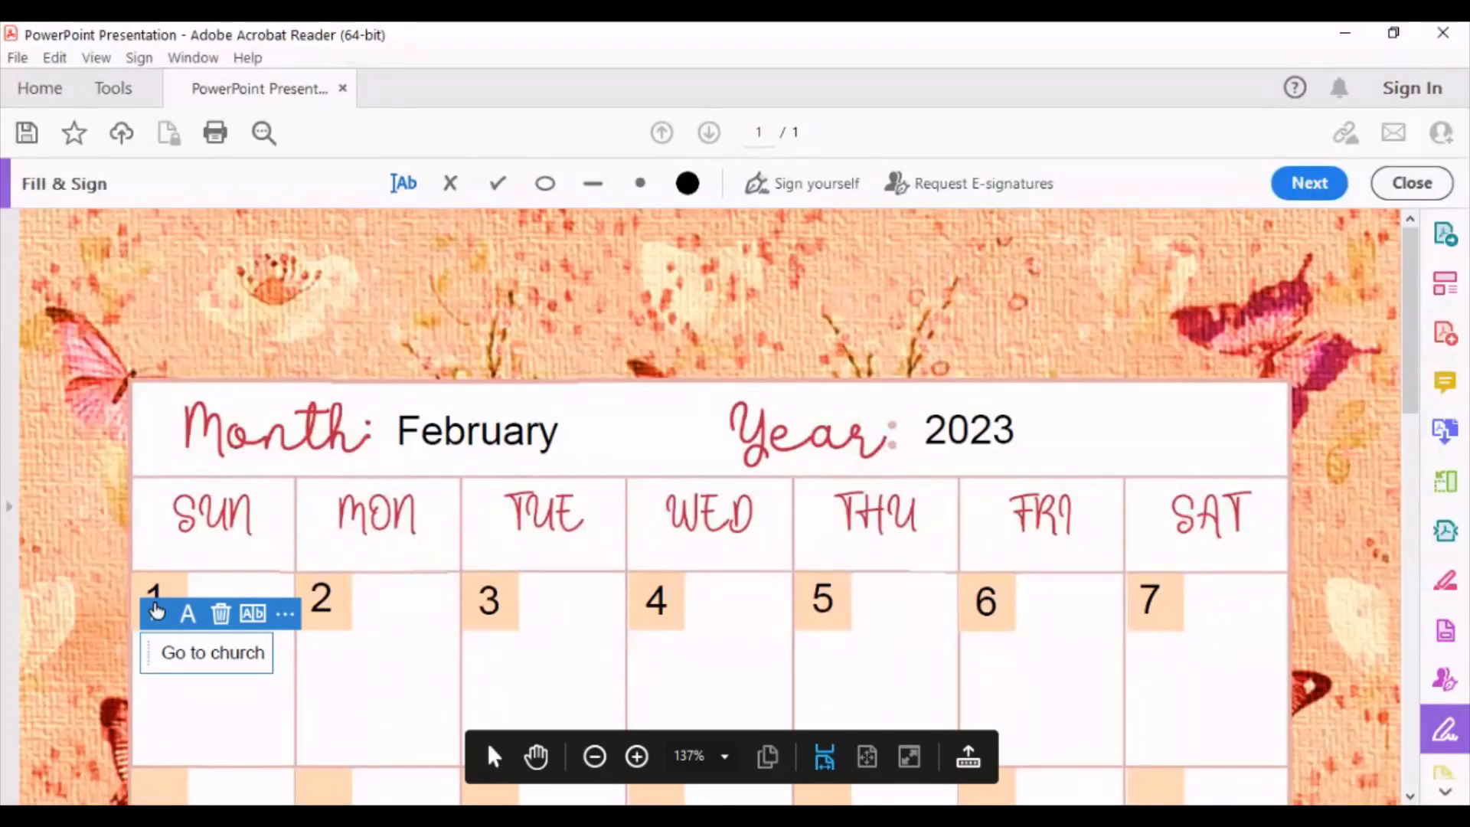
Add the note "1st day at work" below the 2 in the Monday cell.
{"action": "left_click", "coordinate": [341, 653]}
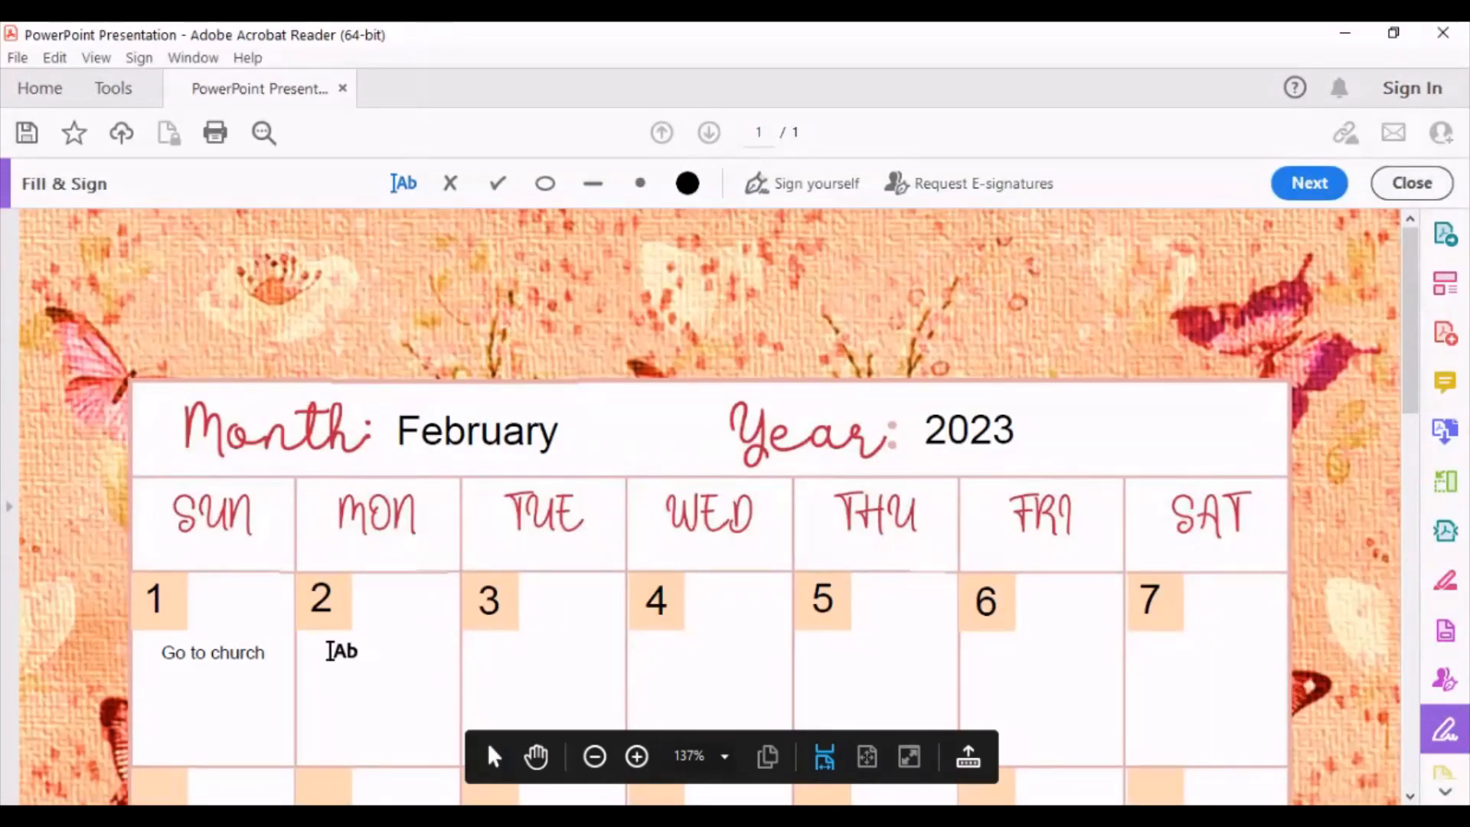
{"action": "left_click", "coordinate": [317, 651]}
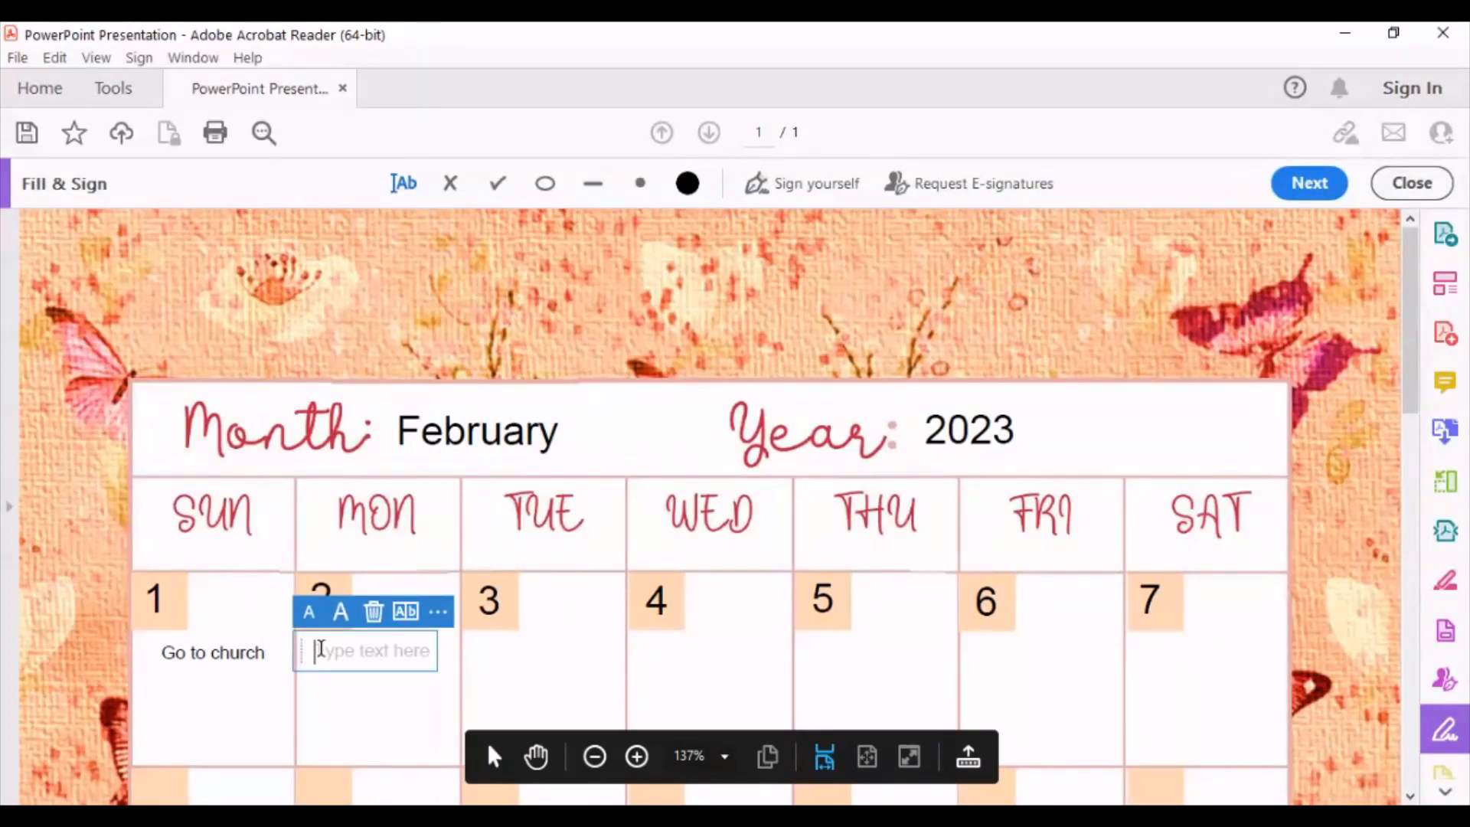
{"action": "type", "text": "1s"}
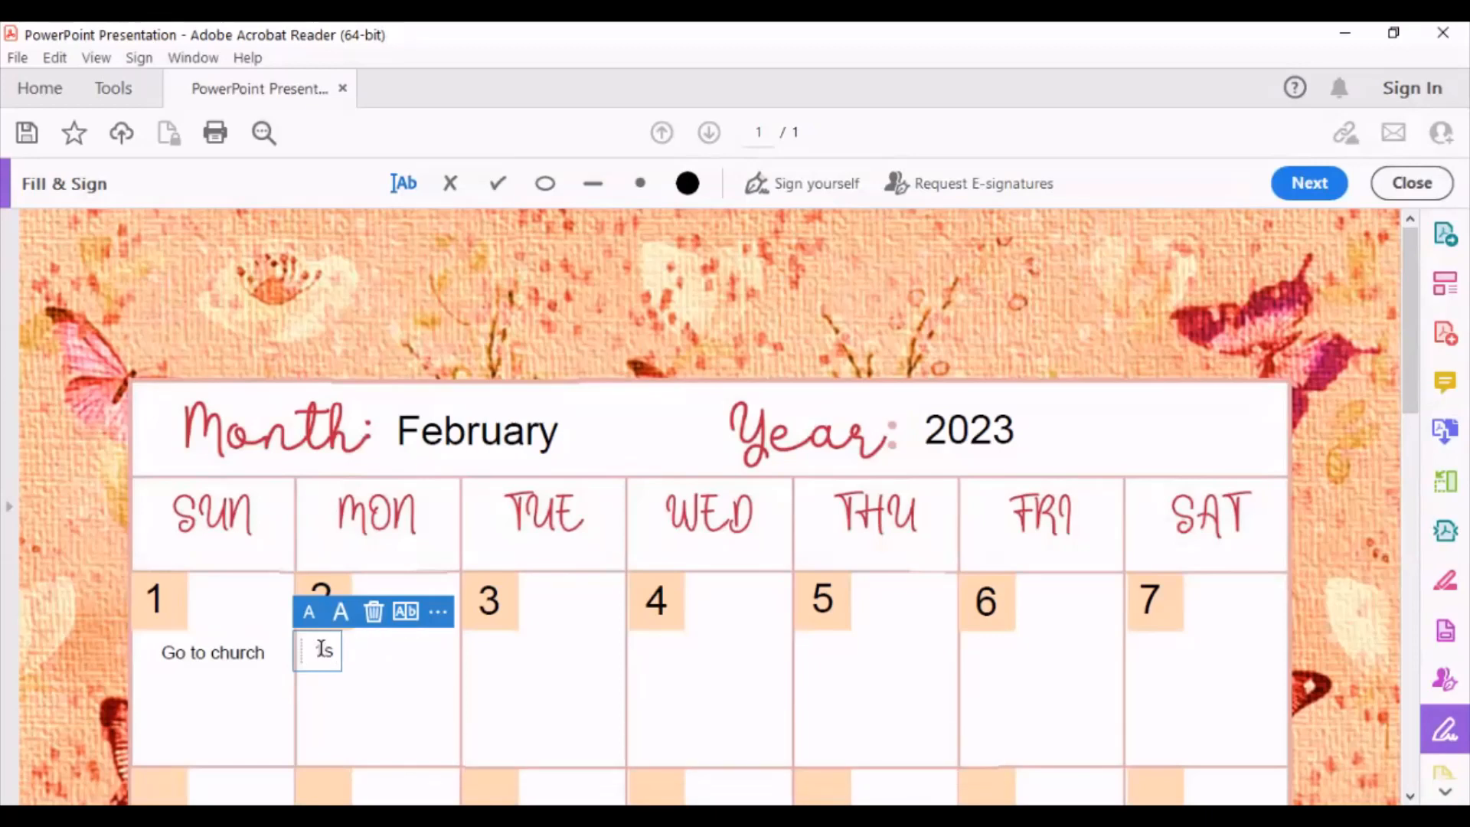
{"action": "type", "text": "t day at work"}
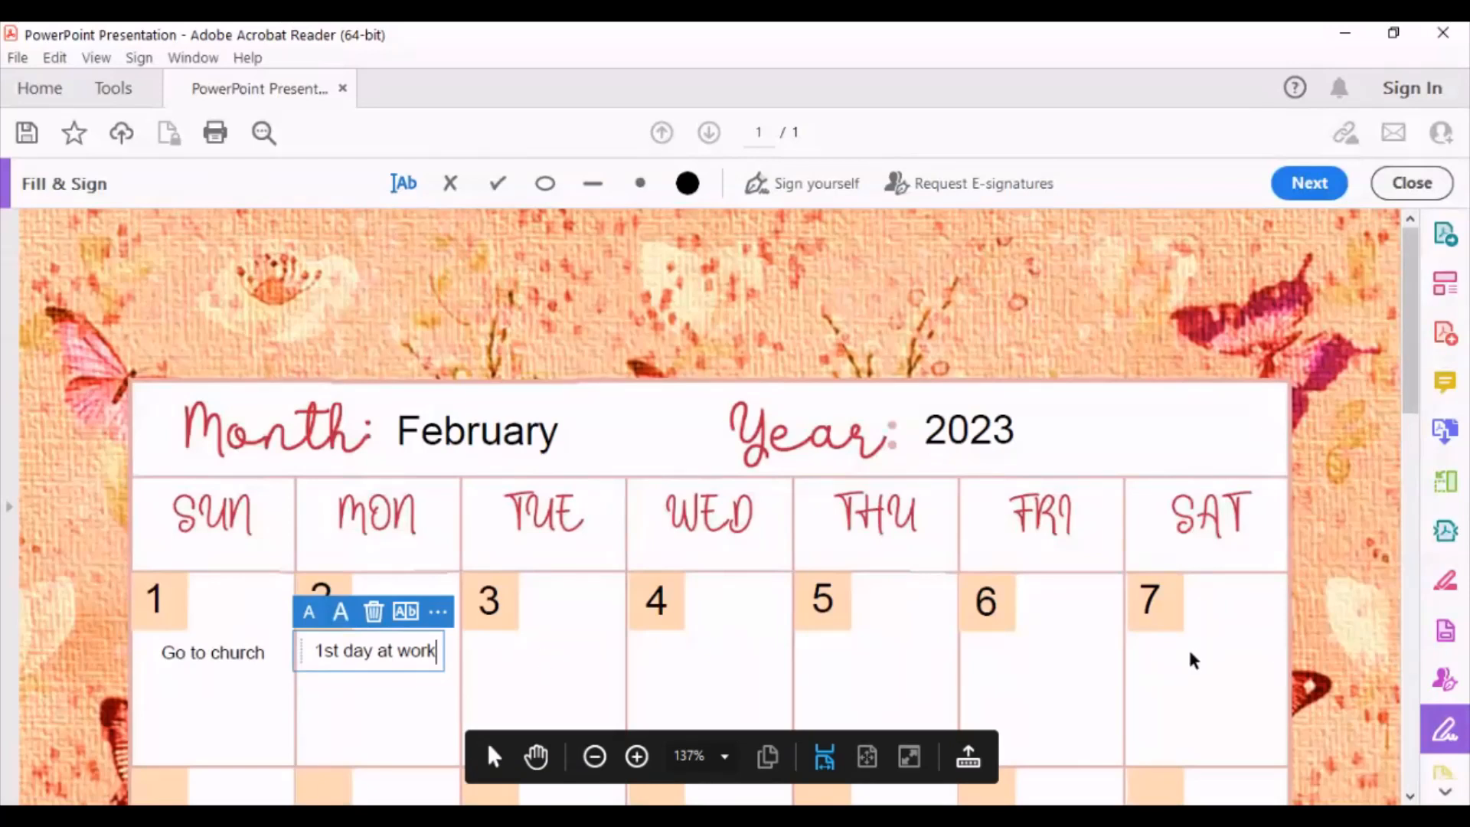
Add the note "Daddy's birthday" below the 7 in the Saturday cell.
{"action": "left_click", "coordinate": [1142, 651]}
{"action": "left_click", "coordinate": [1142, 651]}
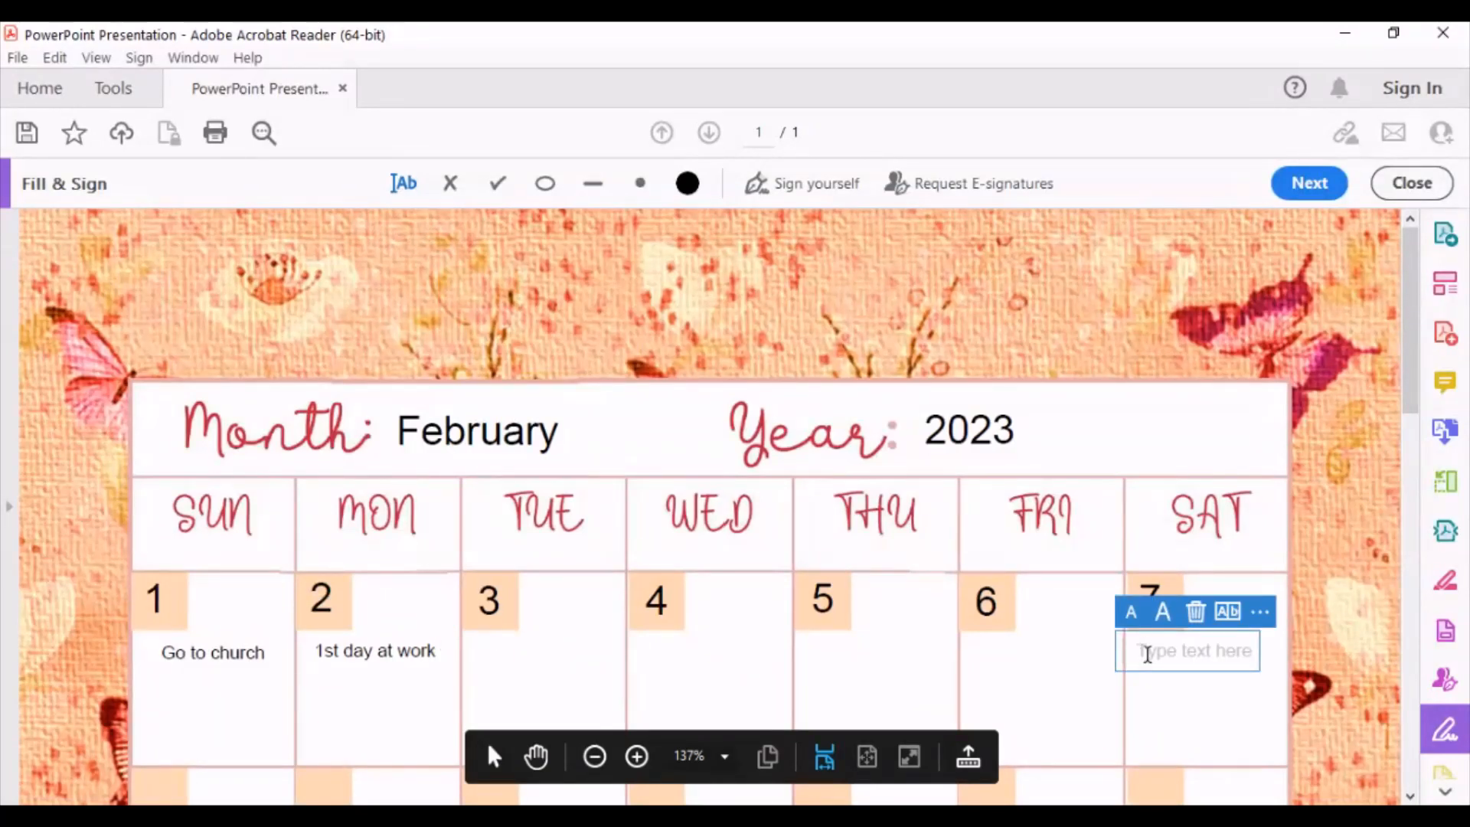
{"action": "type", "text": "Daddy's "}
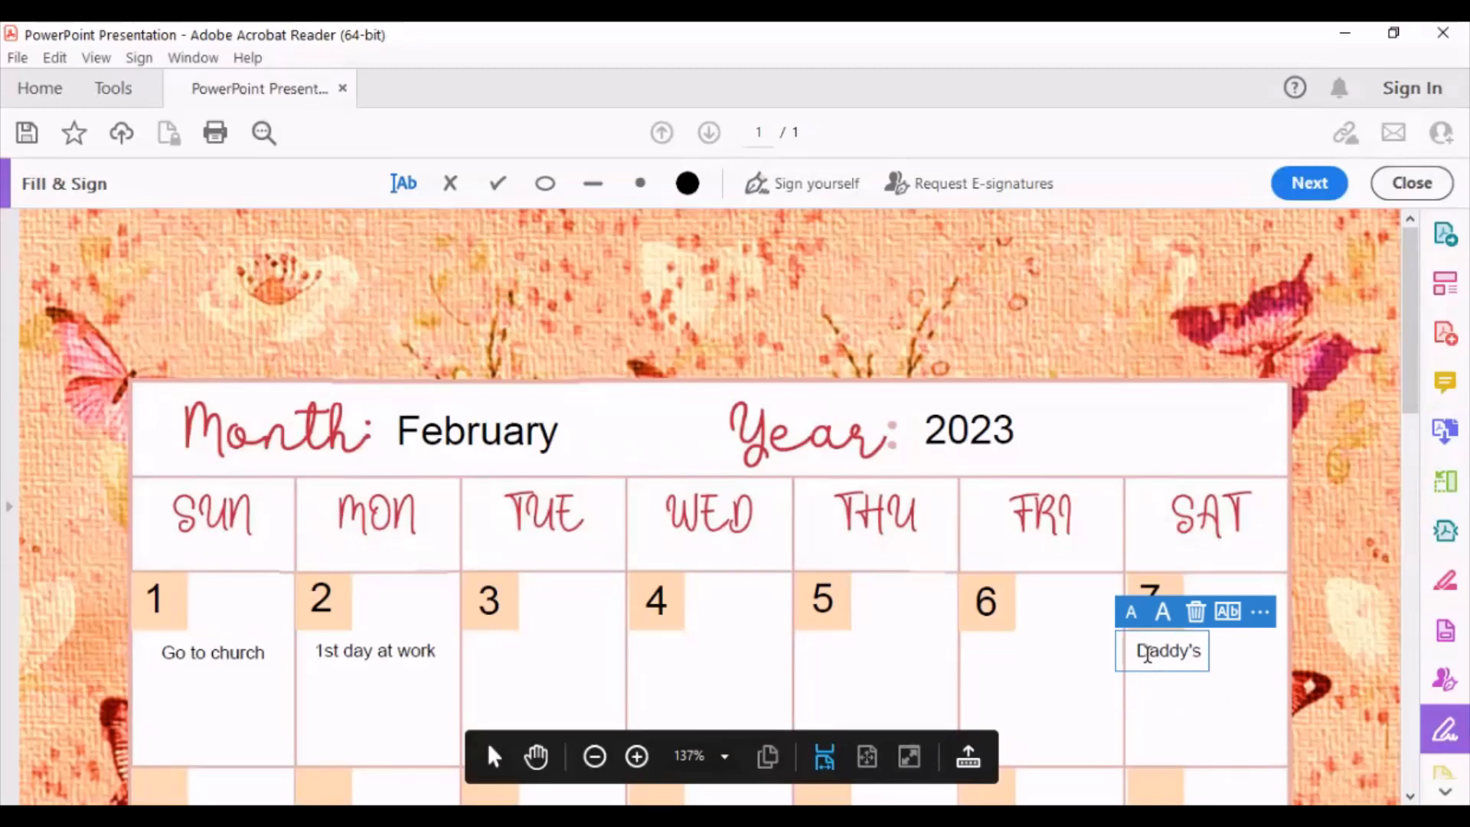
{"action": "type", "text": "birthday"}
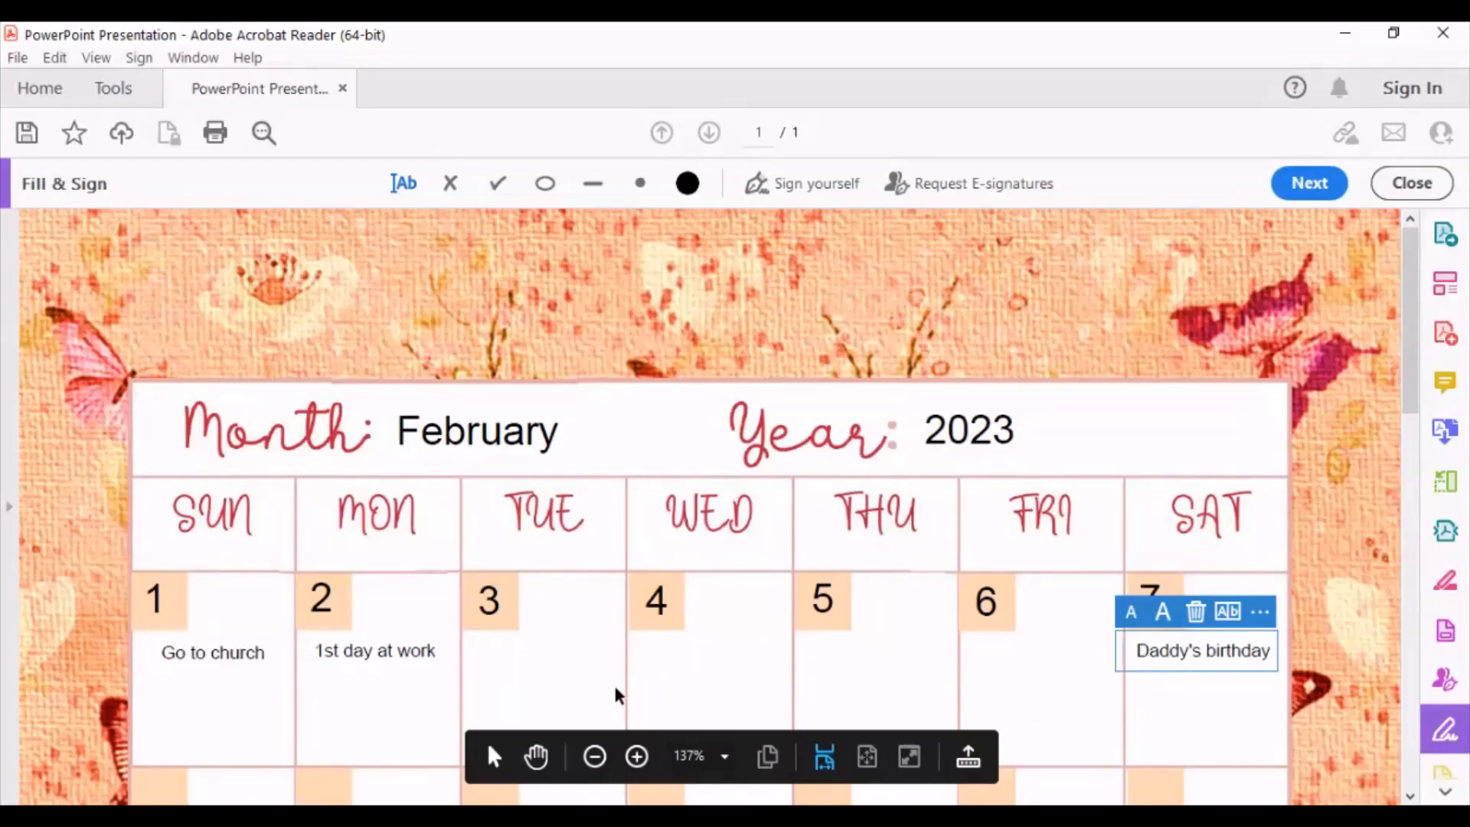
{"action": "scroll", "coordinate": [617, 693], "scroll_direction": "down", "scroll_amount": 1}
{"action": "scroll", "coordinate": [617, 693], "scroll_direction": "down", "scroll_amount": 5}
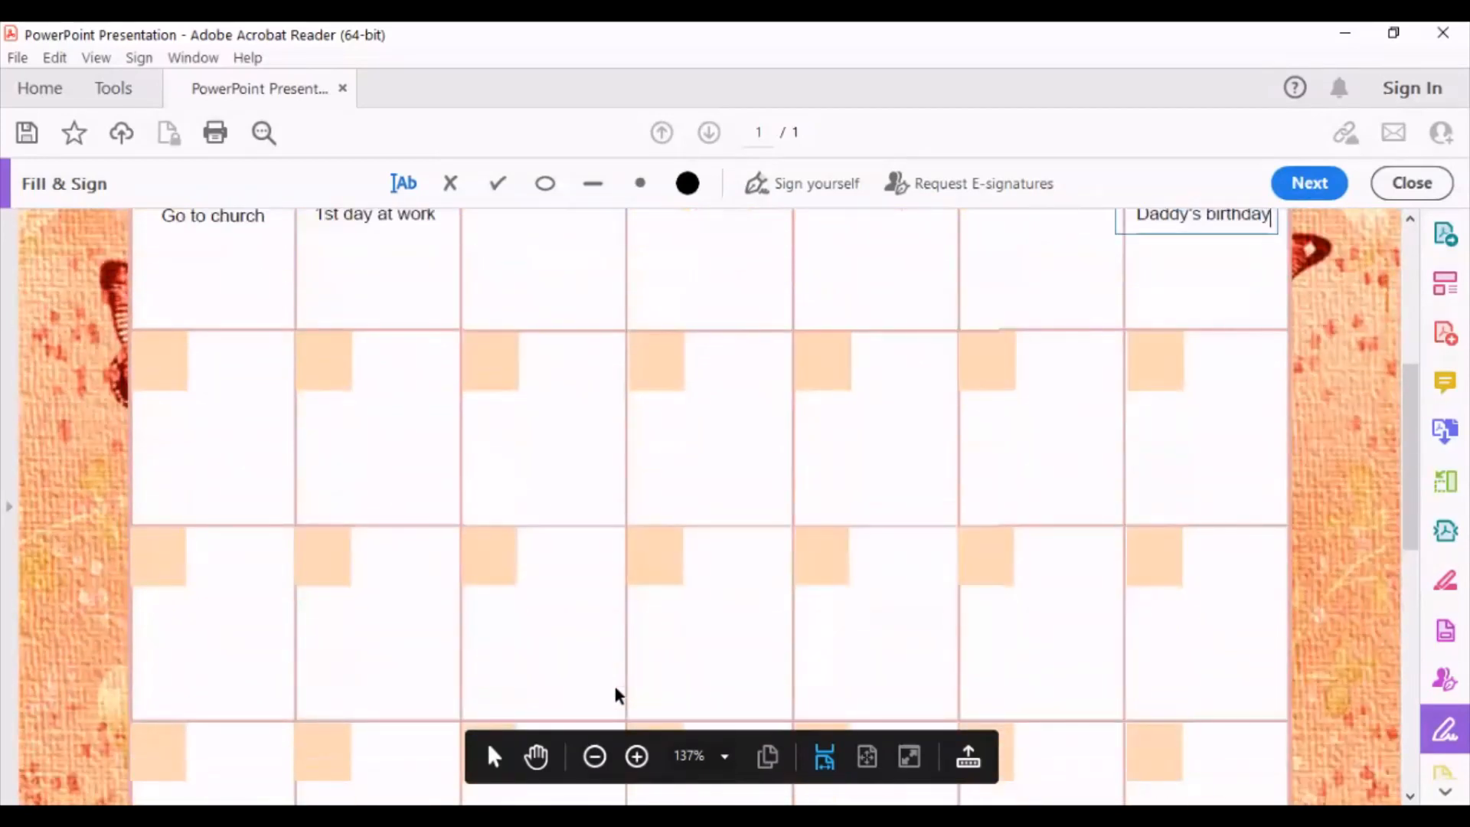
Place a checkmark in the second week's Sunday date square and center it within the square.
{"action": "scroll", "coordinate": [617, 693], "scroll_direction": "up", "scroll_amount": 2}
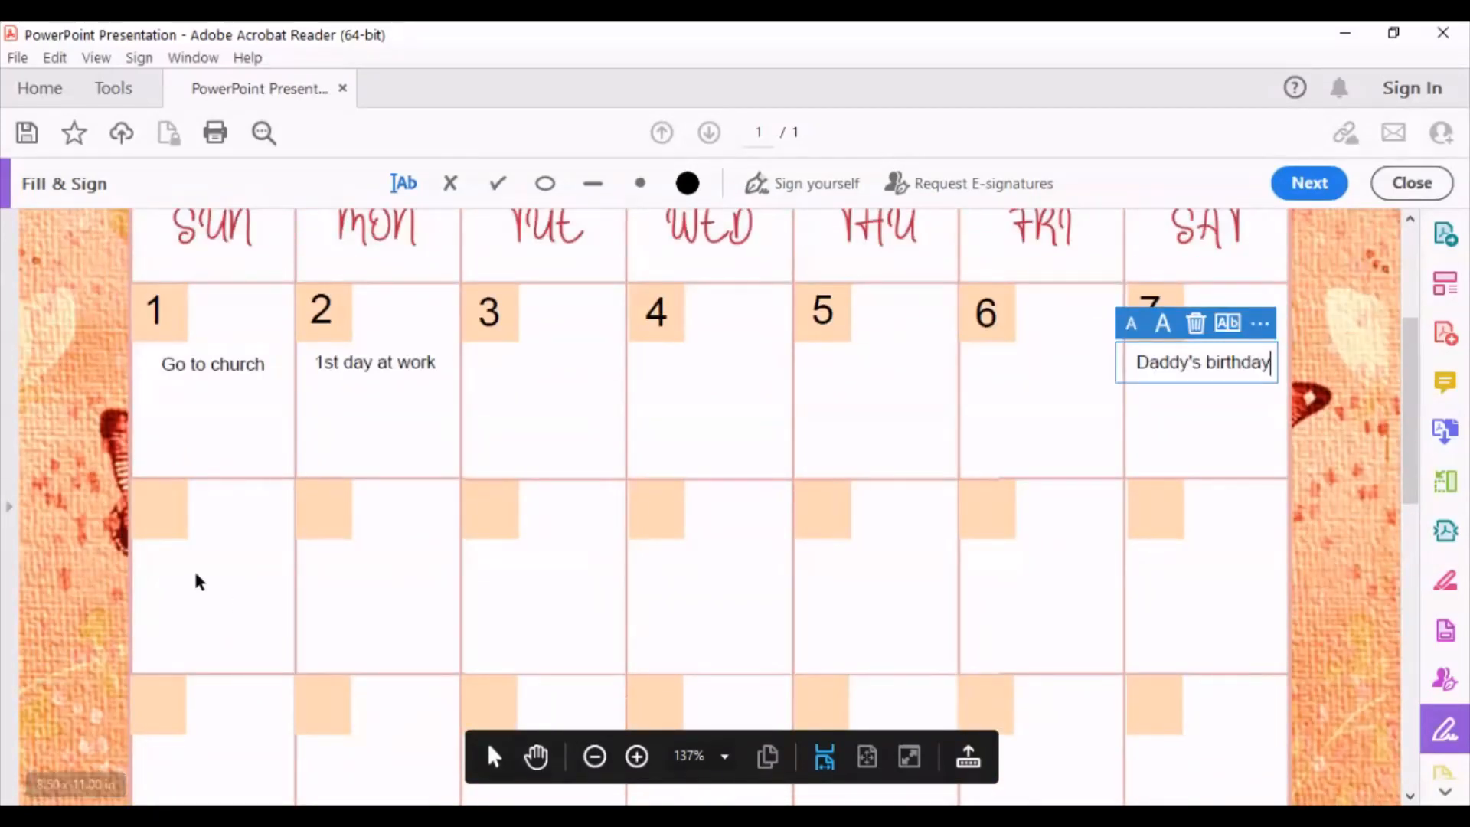
{"action": "left_click", "coordinate": [145, 509]}
{"action": "left_click", "coordinate": [145, 510]}
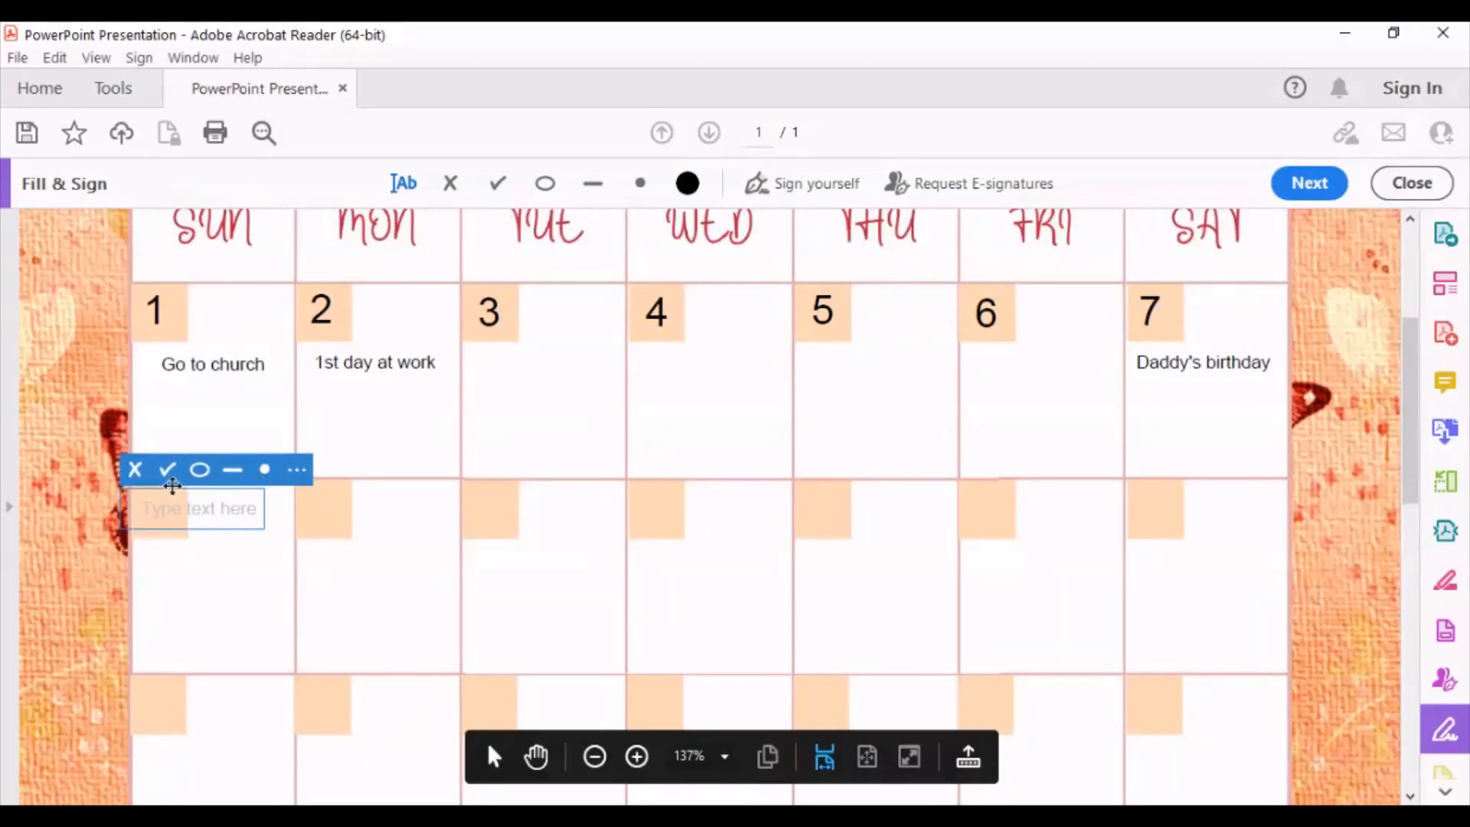
{"action": "left_click", "coordinate": [167, 471]}
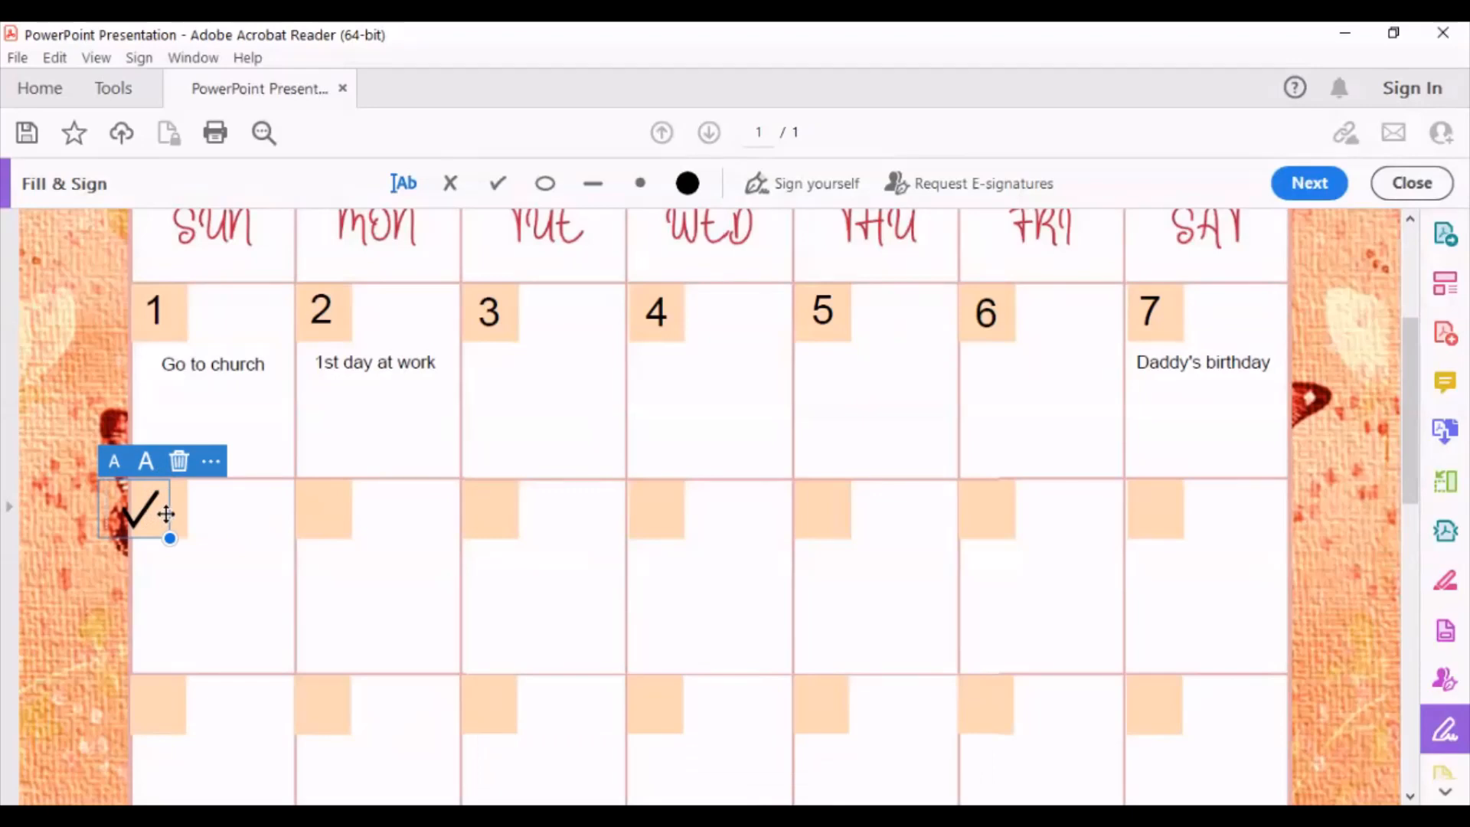
{"action": "left_click_drag", "start_coordinate": [164, 509], "coordinate": [187, 514]}
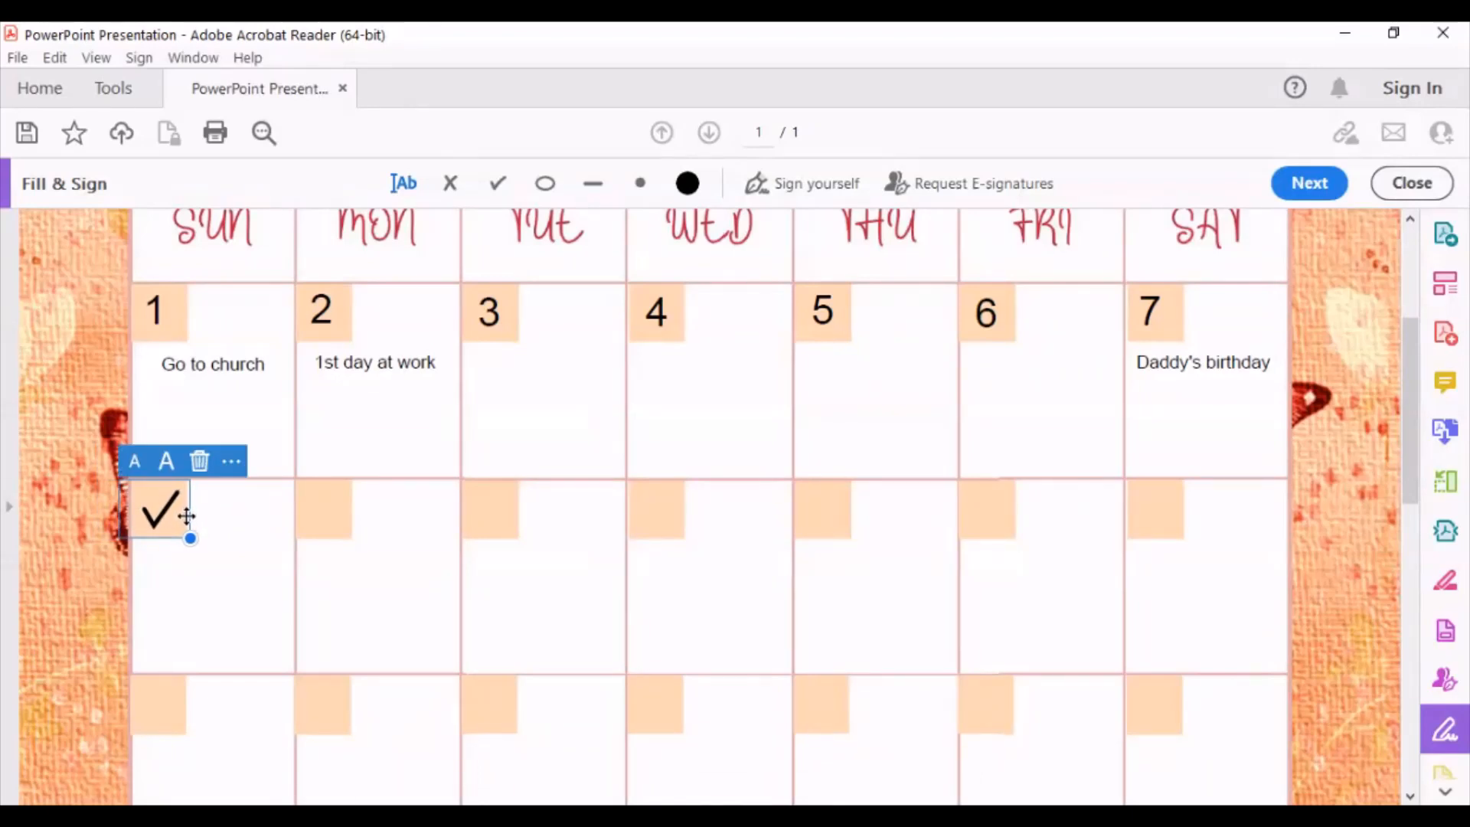
{"action": "left_click", "coordinate": [315, 506]}
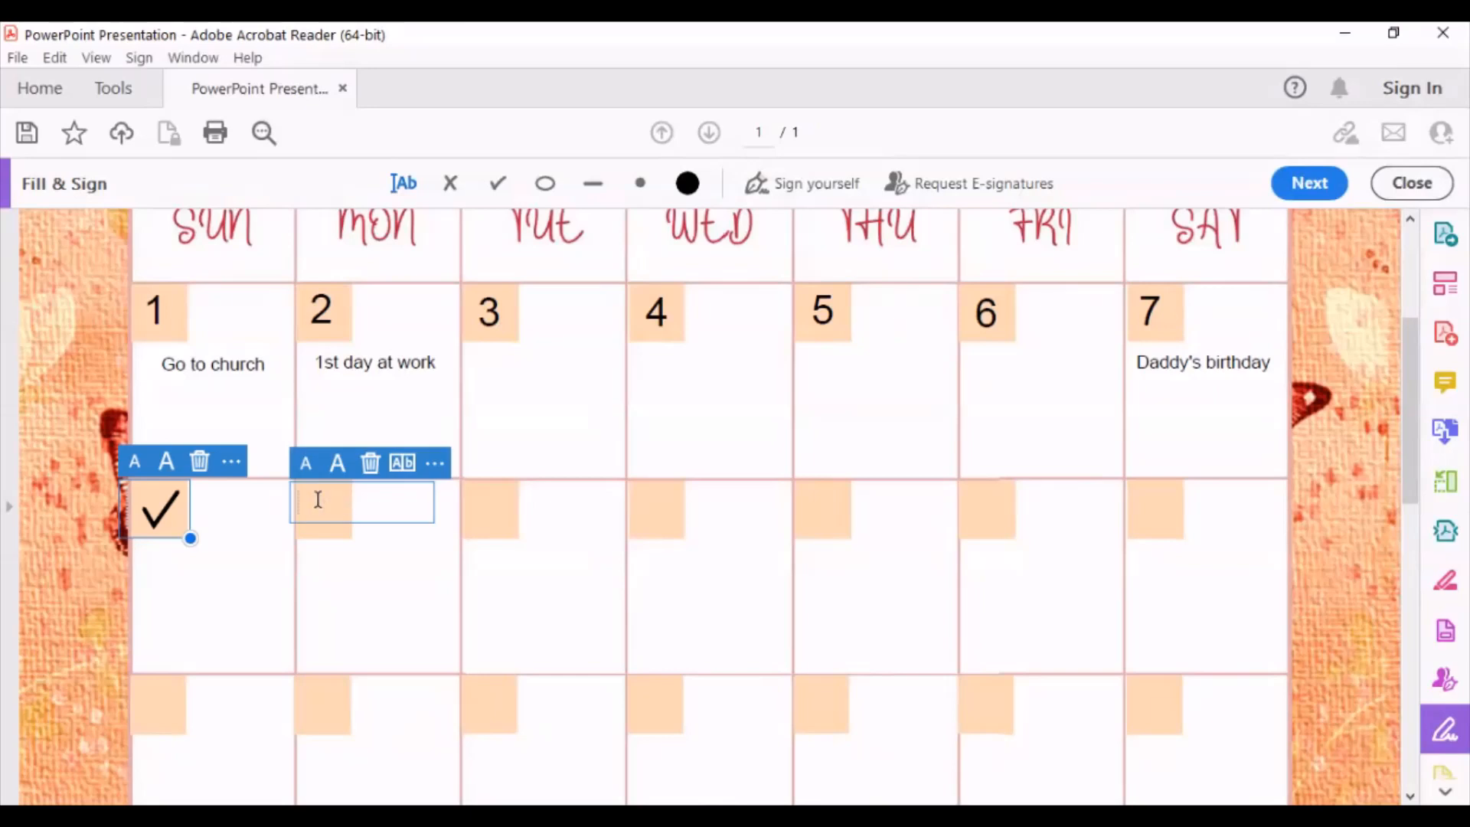
{"action": "left_click", "coordinate": [435, 463]}
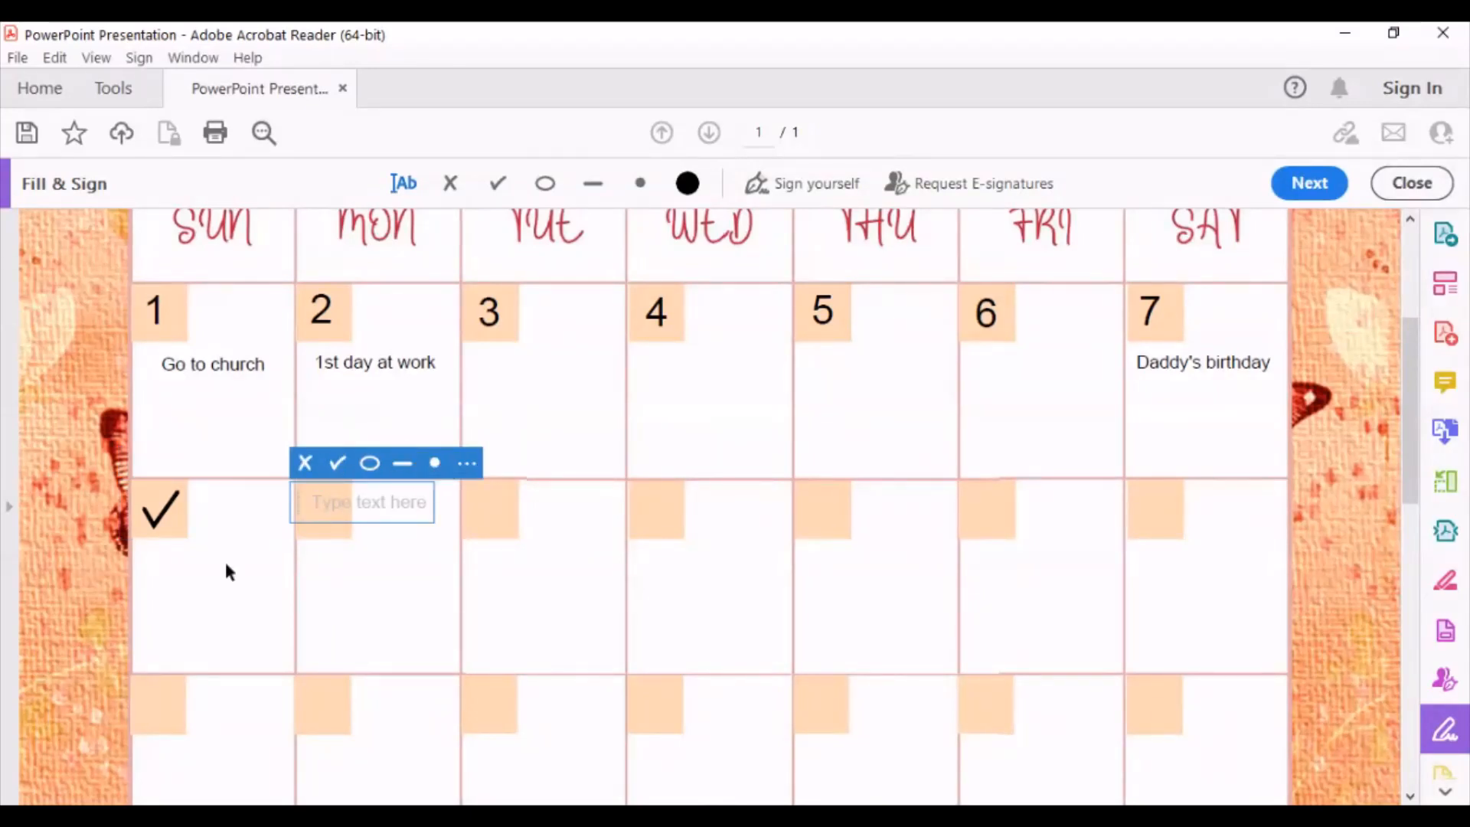
Try replacing the "Go to church" note in the Sunday 1 cell with a dot mark.
{"action": "left_click", "coordinate": [163, 369]}
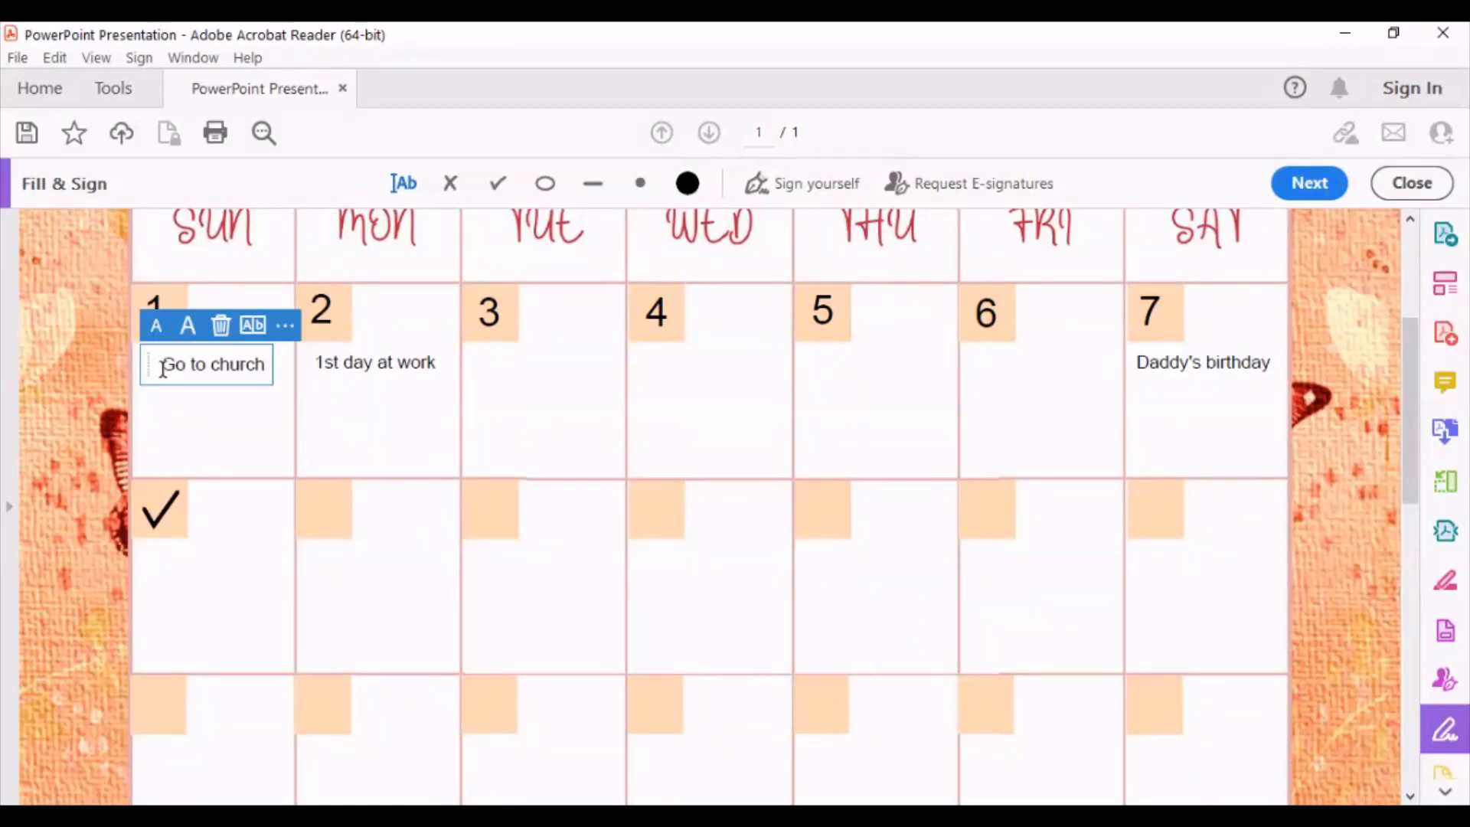
{"action": "left_click", "coordinate": [253, 327]}
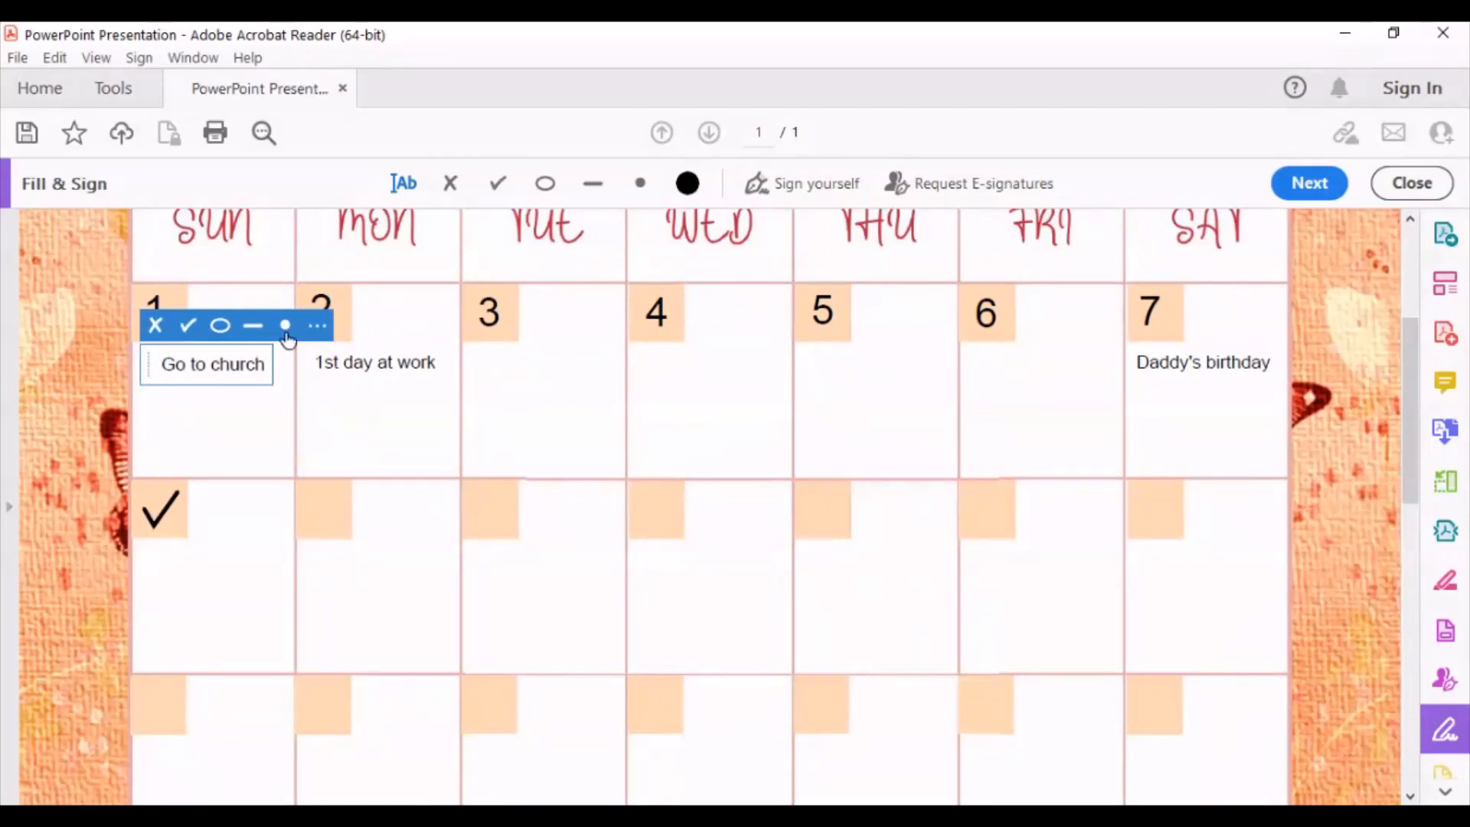
{"action": "left_click", "coordinate": [285, 326]}
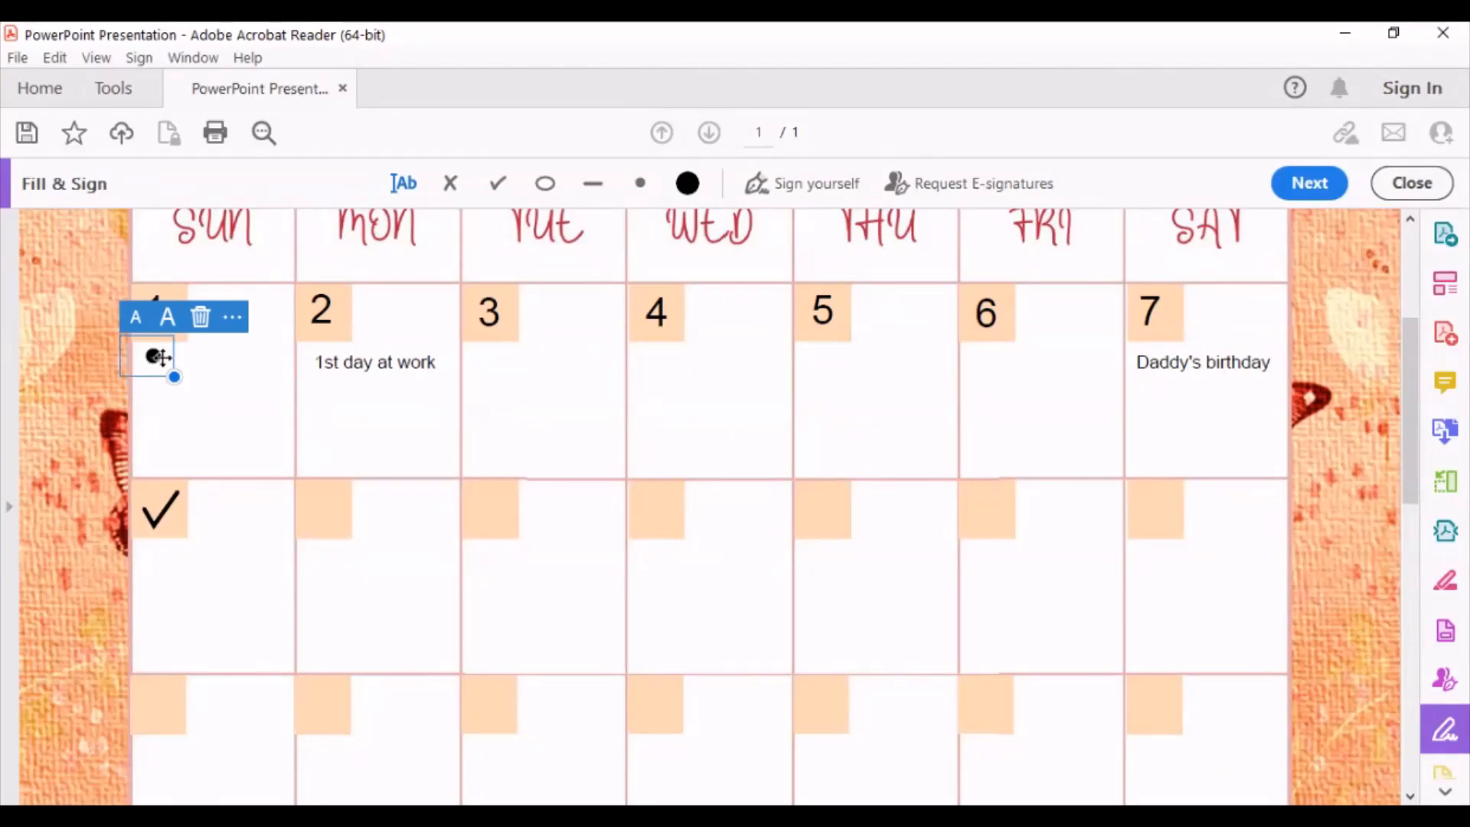
Delete the dot in the Sunday 1 cell and enter the note "Go to church" there again.
{"action": "left_click", "coordinate": [199, 316]}
{"action": "left_click", "coordinate": [178, 360]}
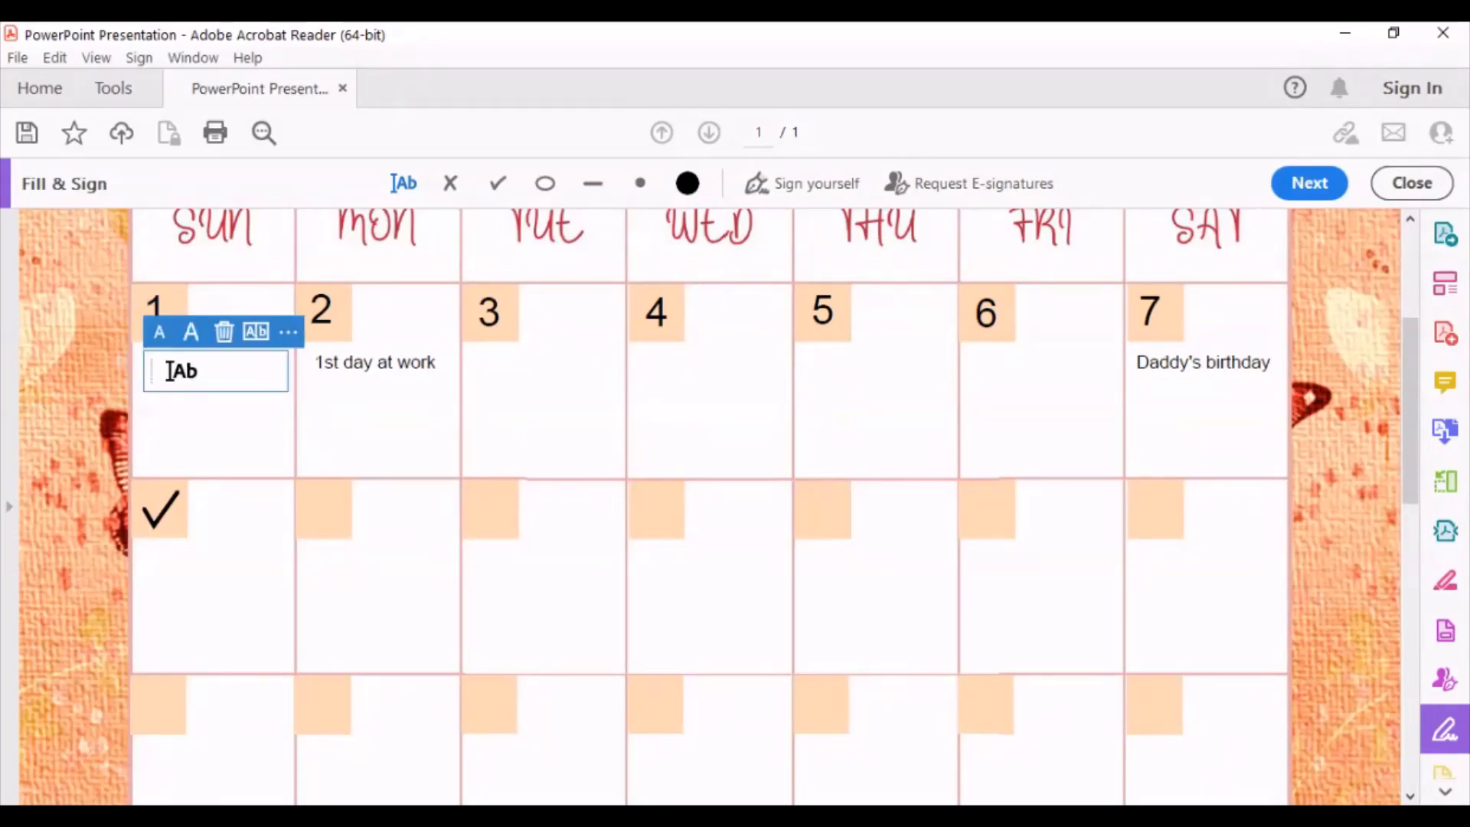
{"action": "type", "text": "Go to church"}
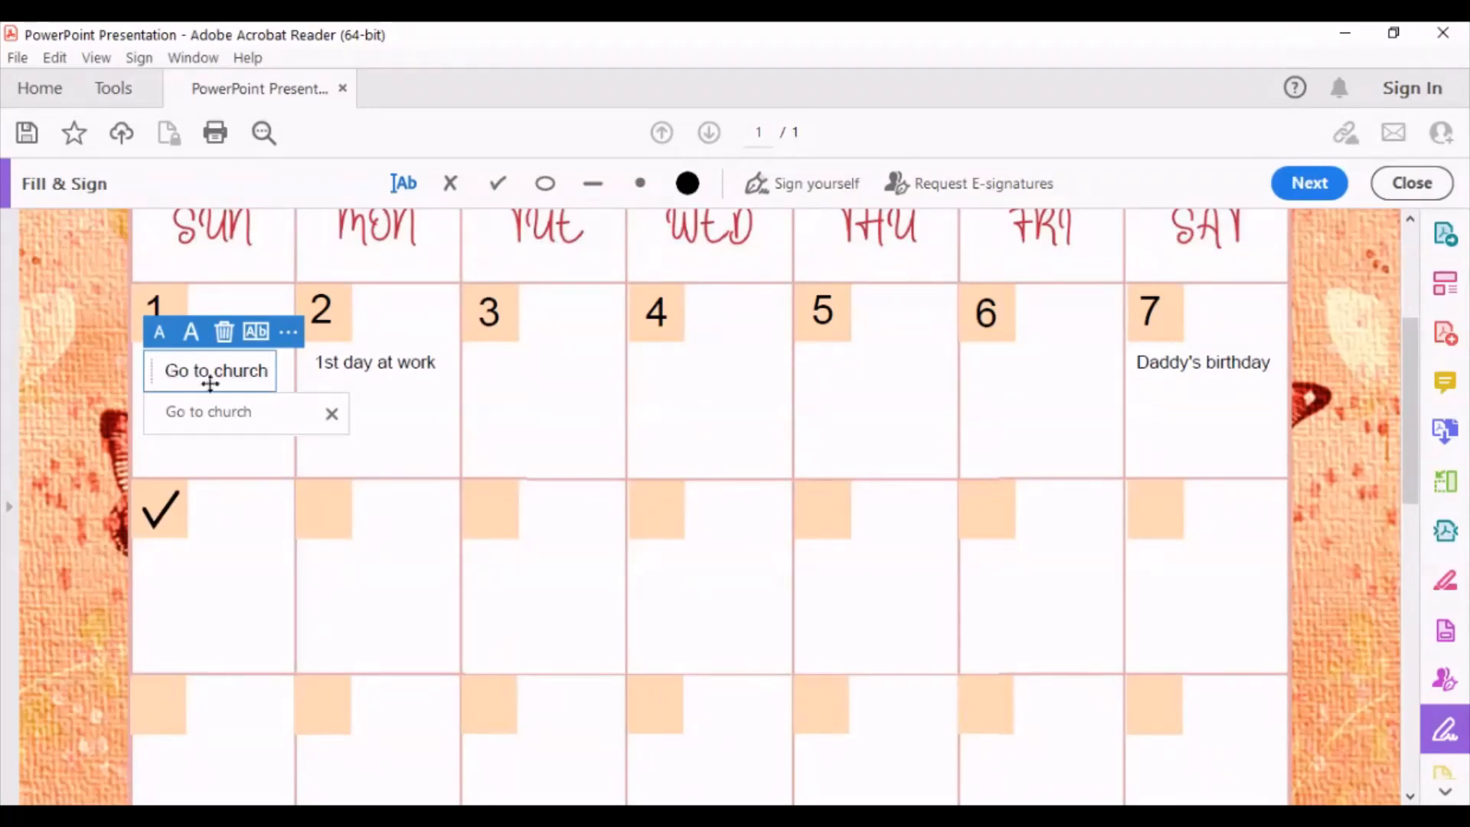
{"action": "left_click", "coordinate": [397, 441]}
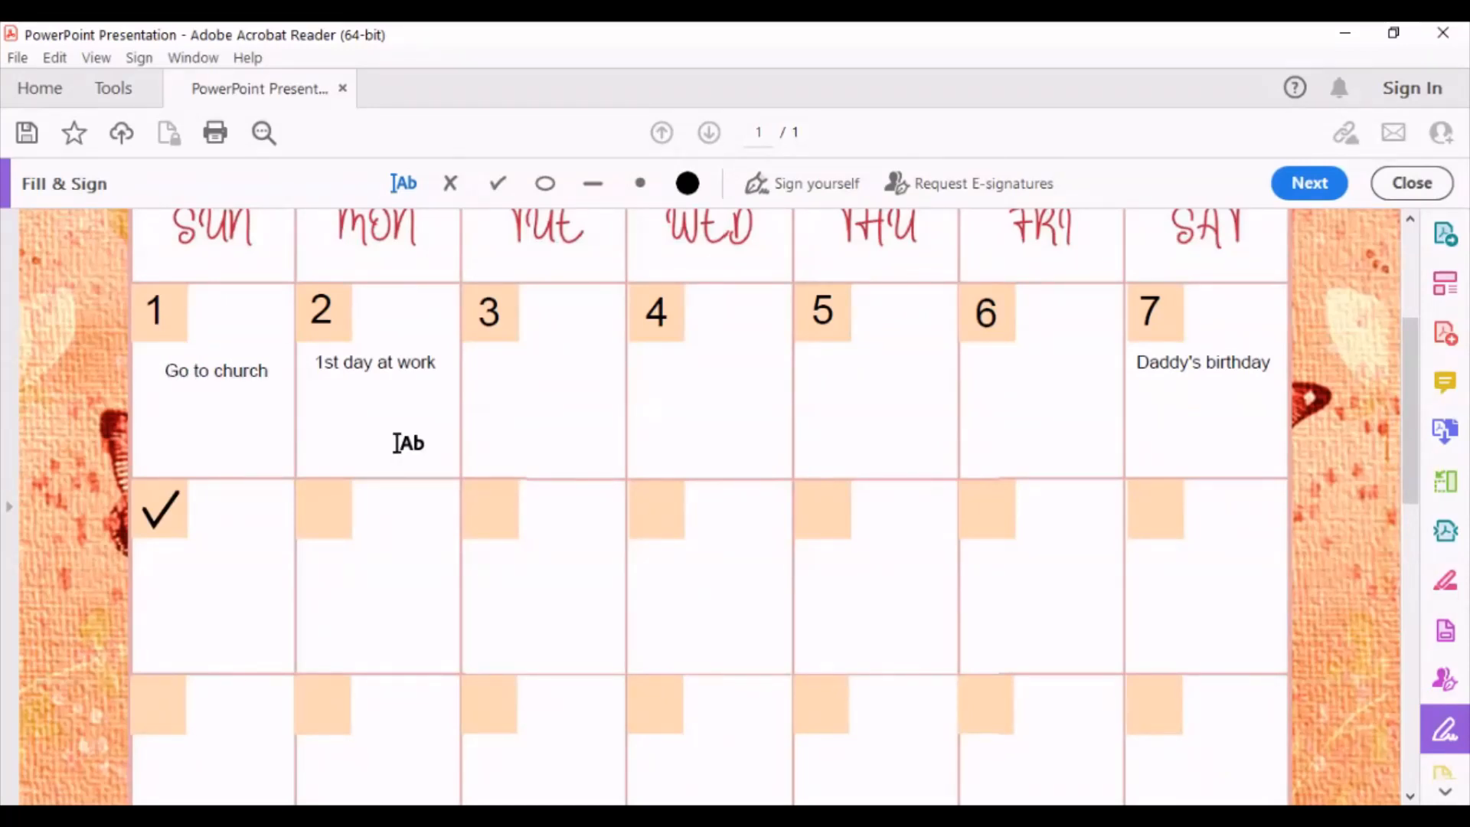
Change the Fill & Sign text and mark color to red.
{"action": "scroll", "coordinate": [397, 441], "scroll_direction": "up", "scroll_amount": 5}
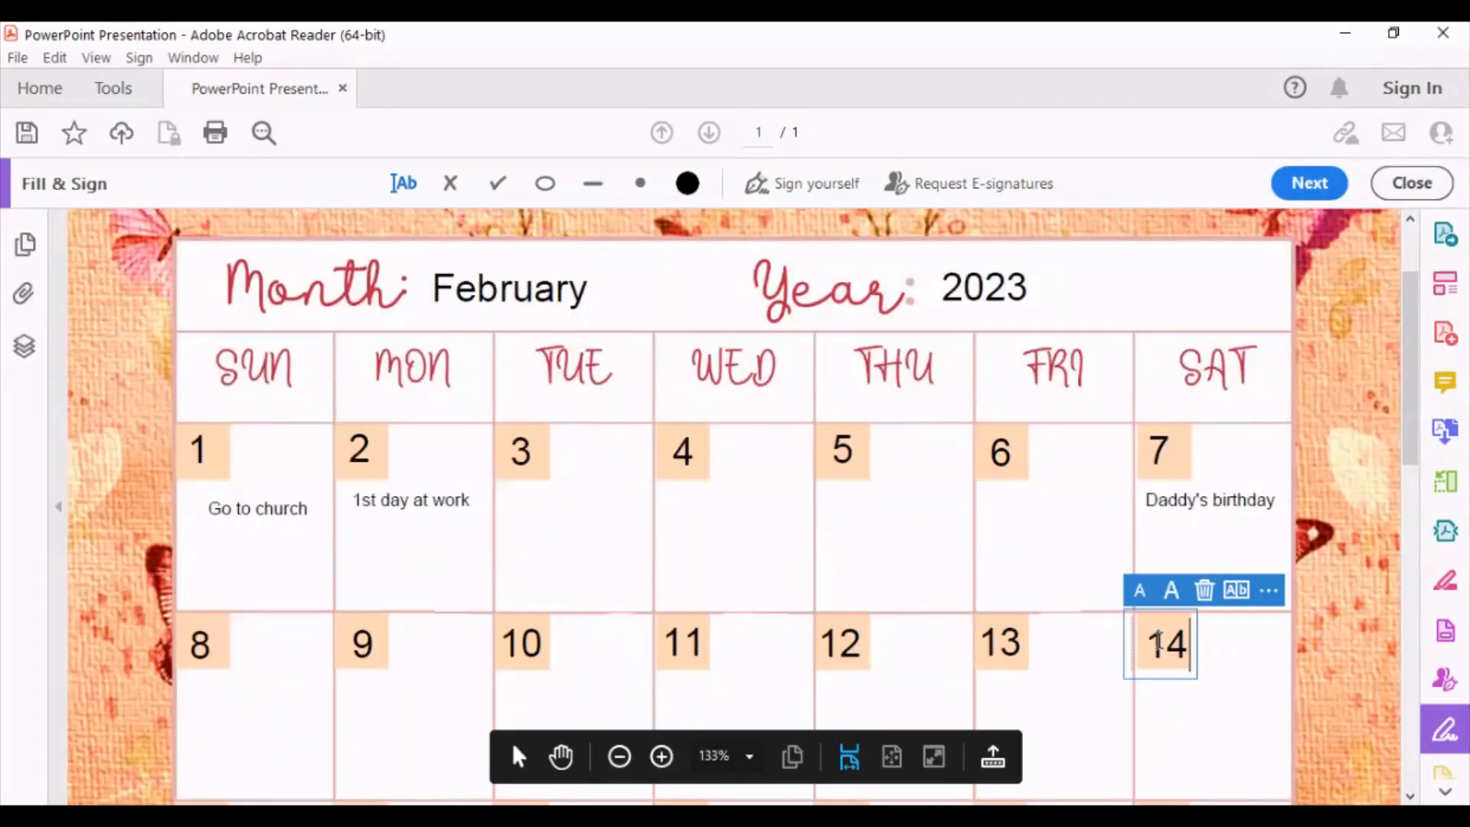
{"action": "left_click", "coordinate": [1207, 642]}
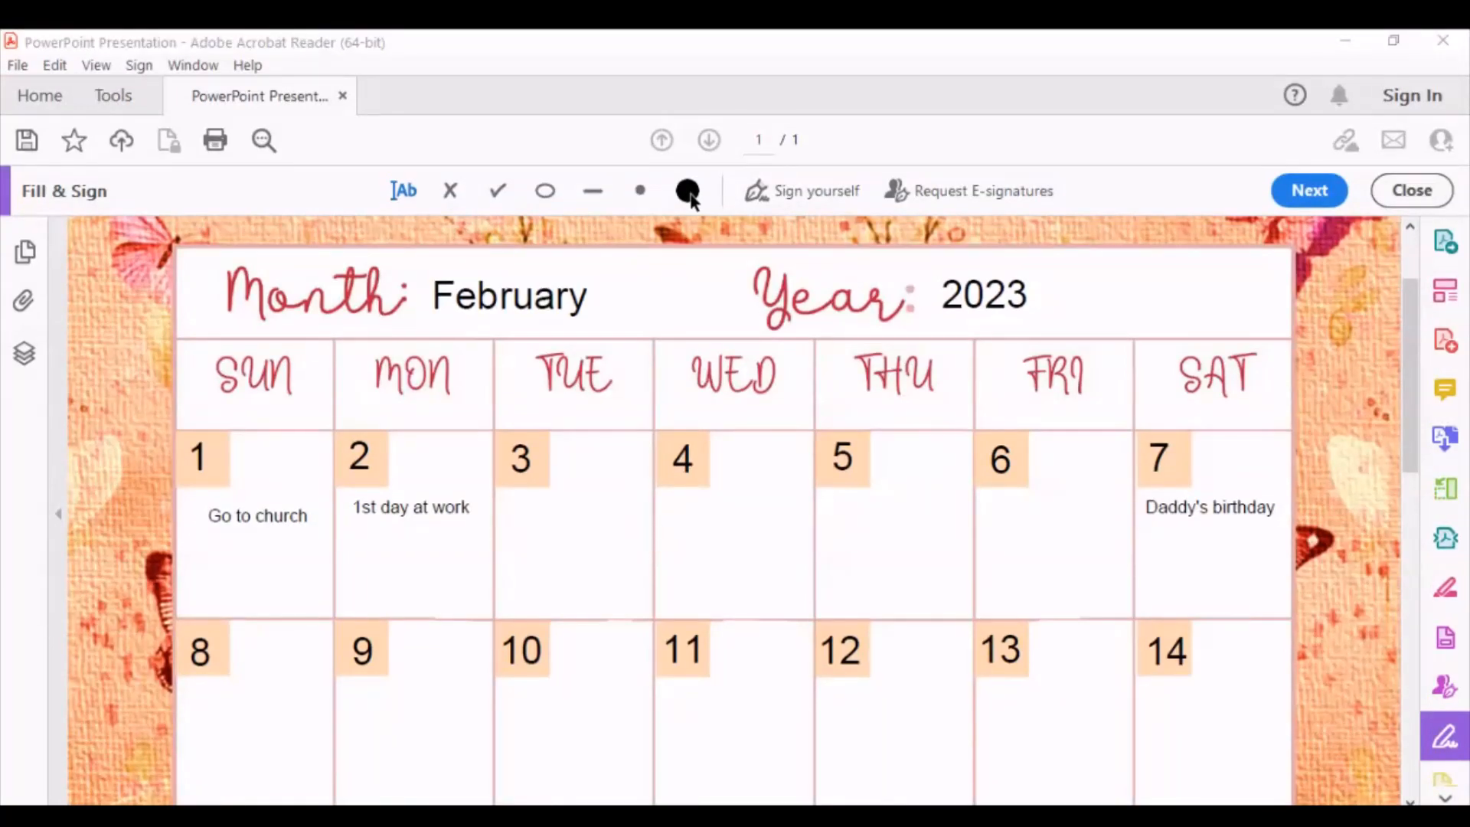
{"action": "left_click", "coordinate": [688, 191]}
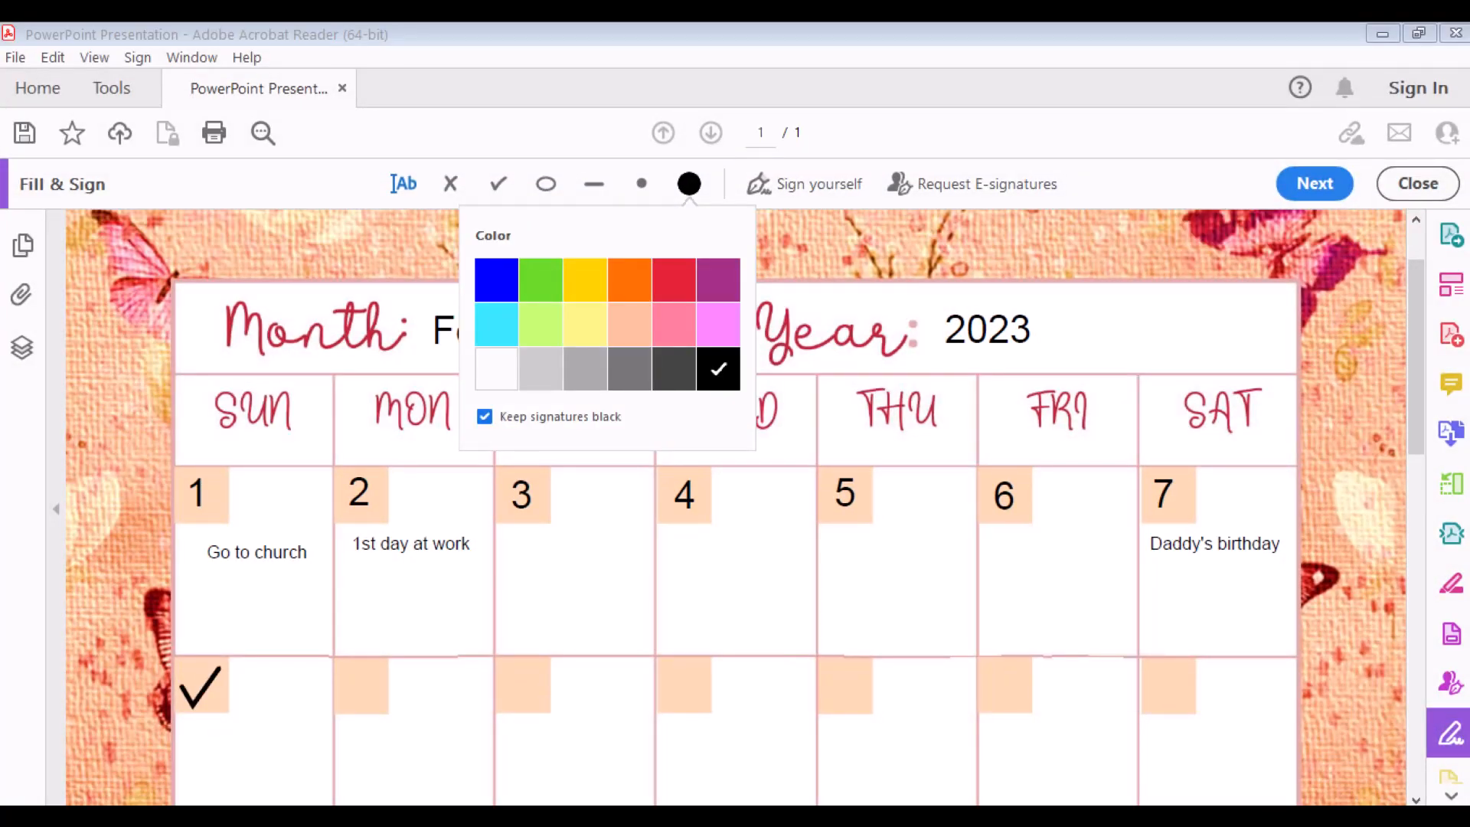
{"action": "left_click", "coordinate": [629, 280]}
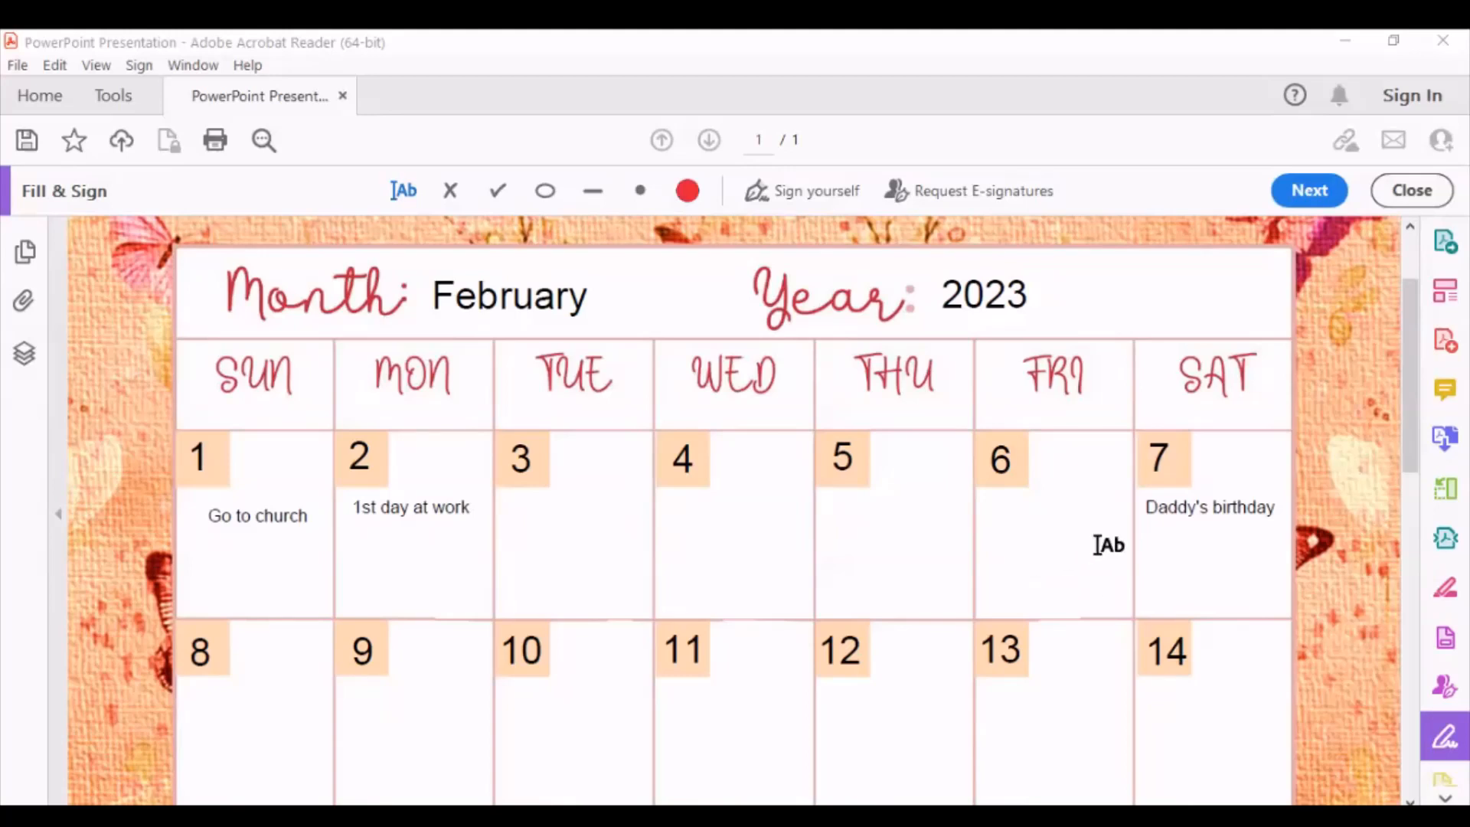
Add the note "Surprise dinner" below "Daddy's birthday" in the Saturday 7 cell.
{"action": "left_click", "coordinate": [1150, 525]}
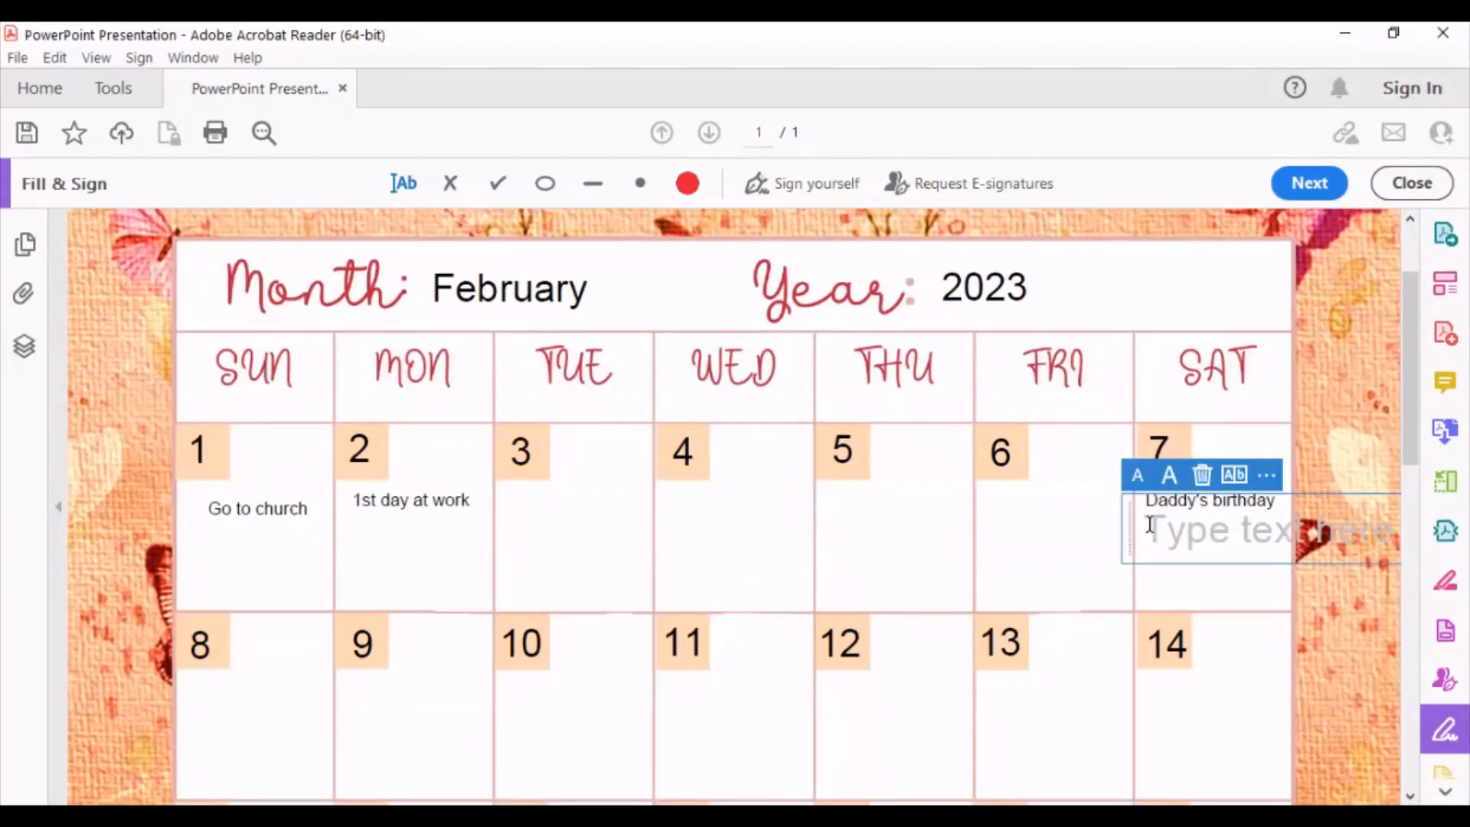
{"action": "type", "text": "S"}
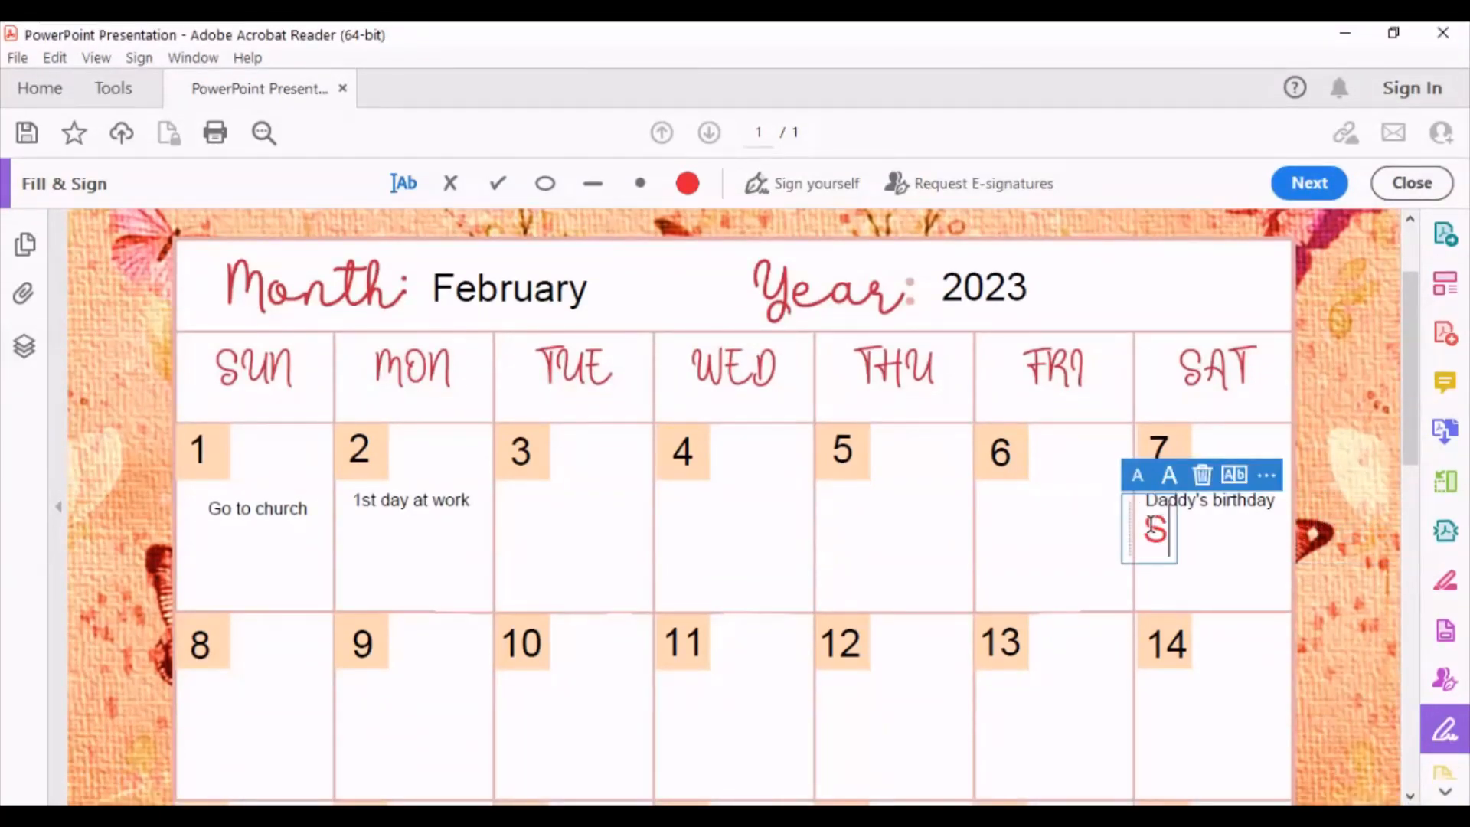
{"action": "type", "text": "urp"}
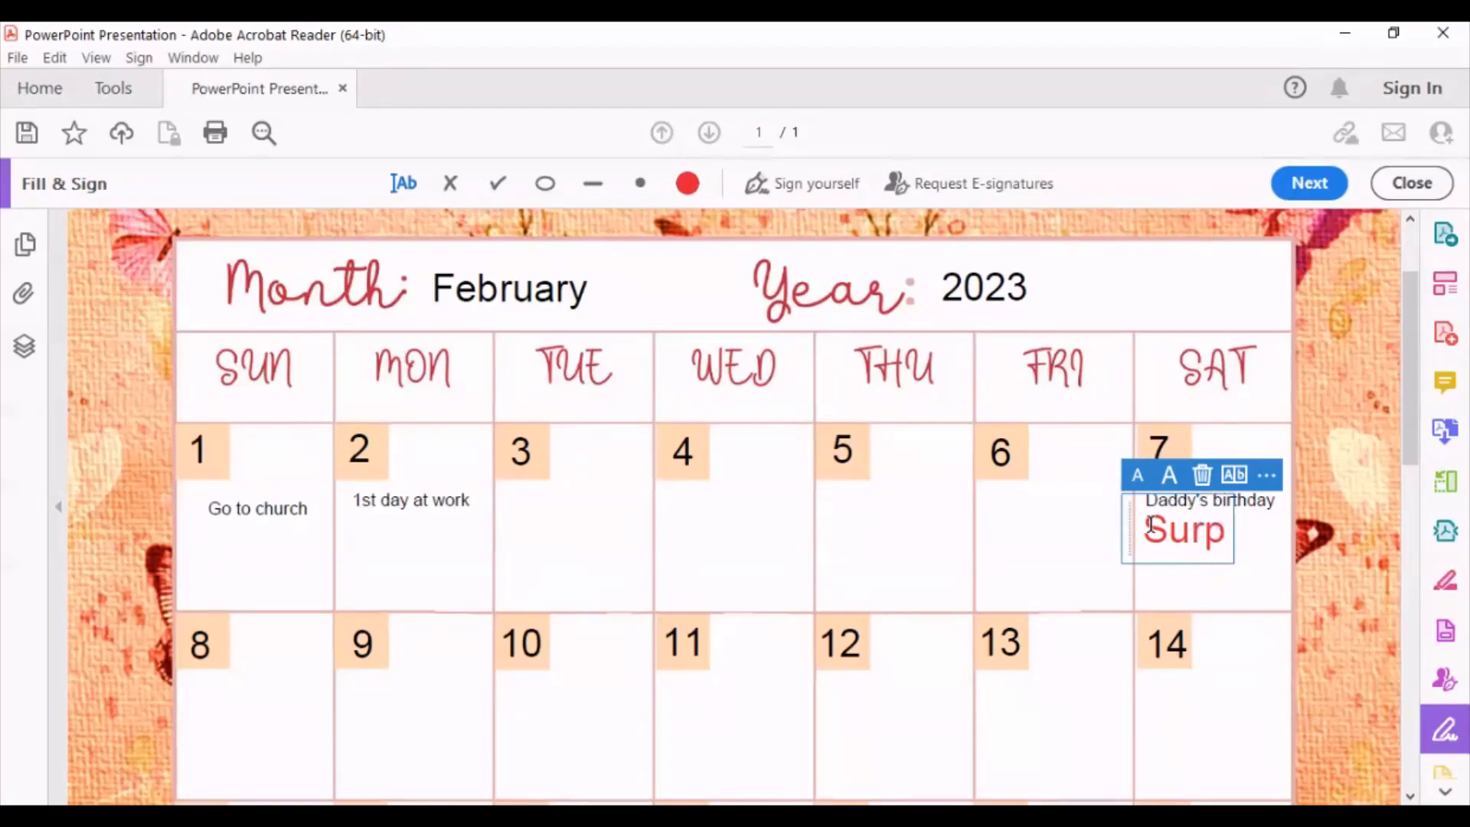
{"action": "type", "text": "rise"}
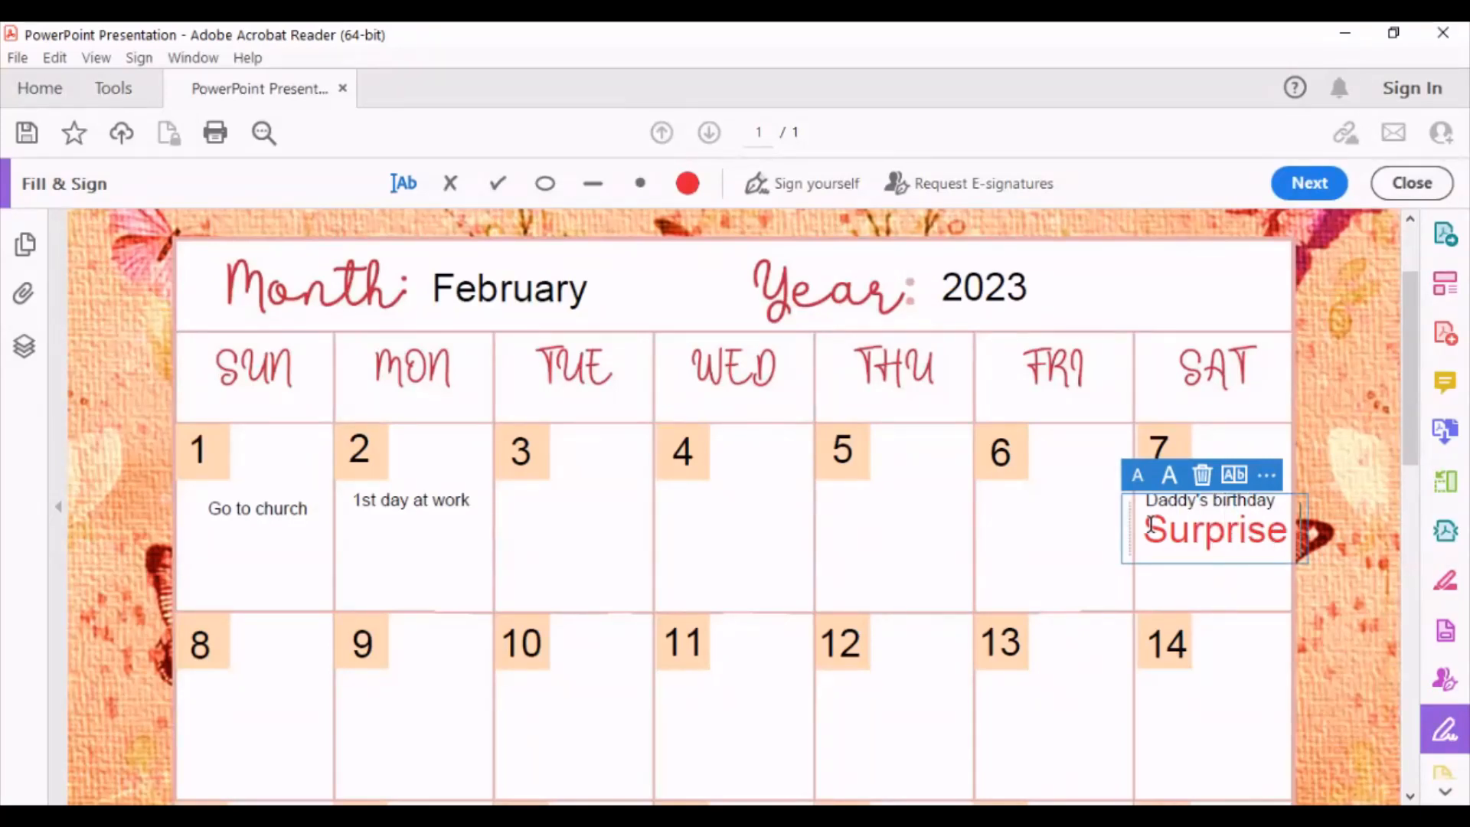
{"action": "type", "text": " dinner"}
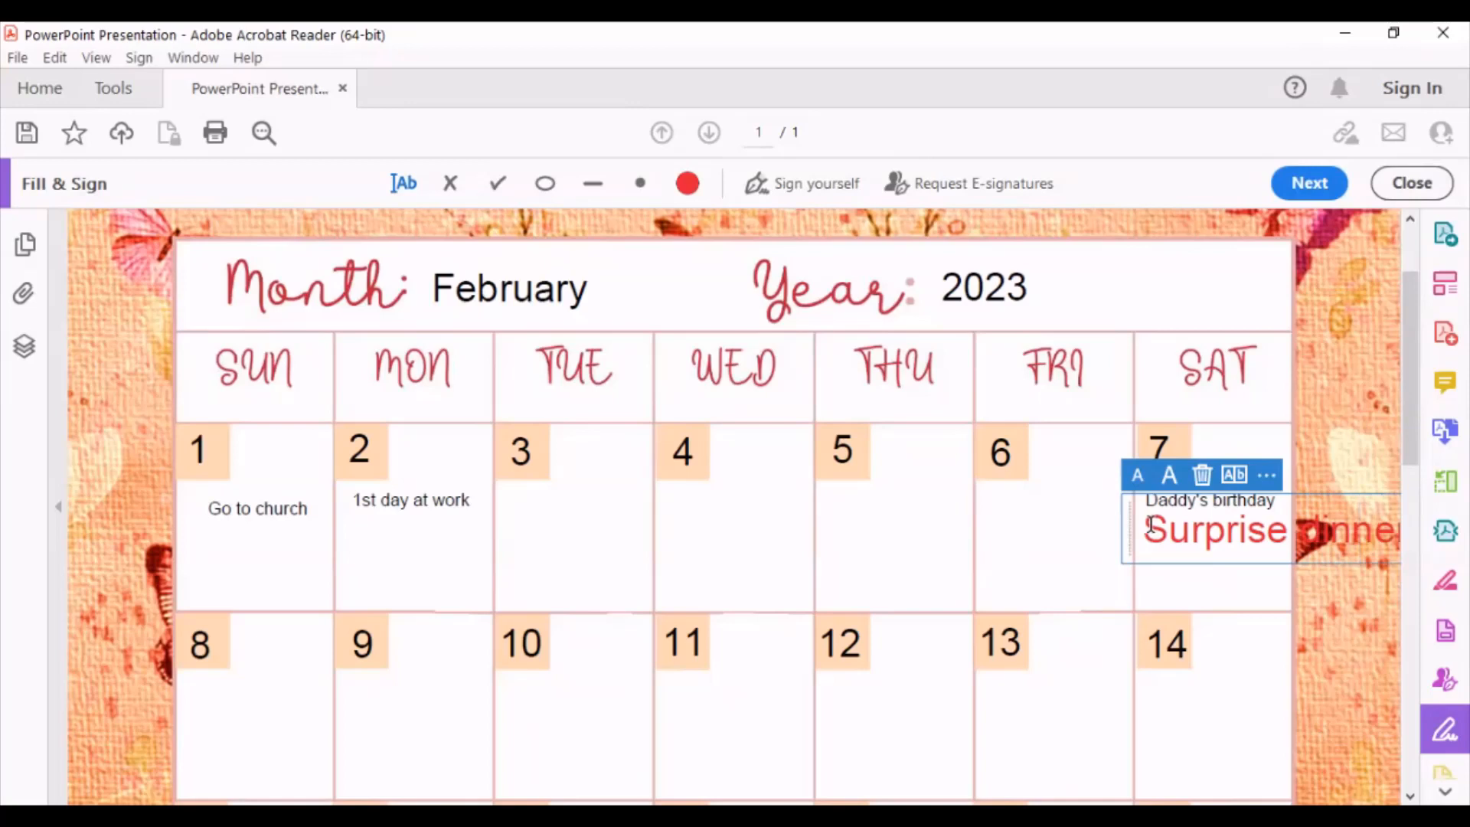
Shrink the "Surprise dinner" note and break it onto two lines so it fits within the Saturday cell.
{"action": "left_click", "coordinate": [1139, 475]}
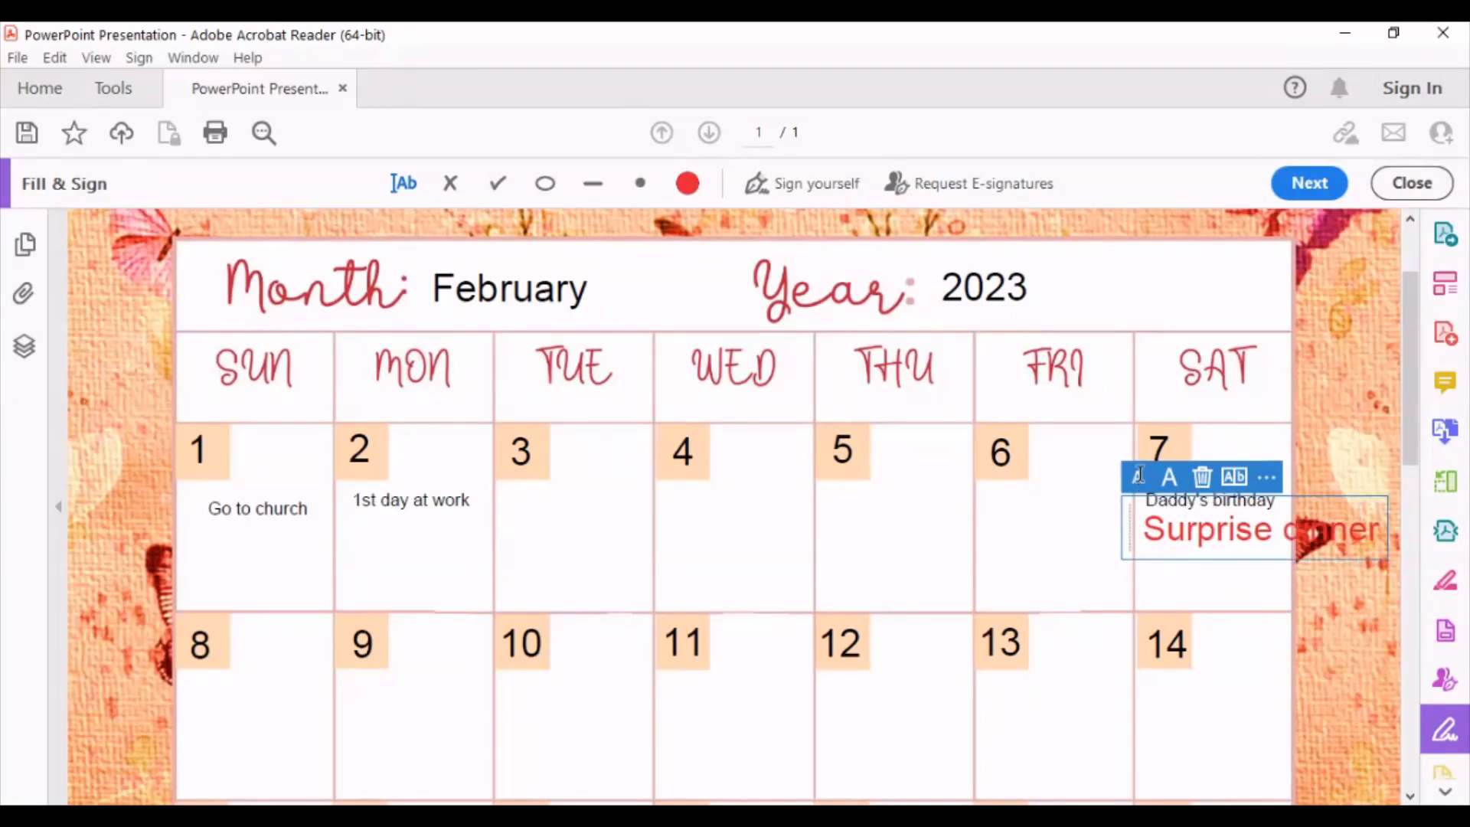
{"action": "left_click", "coordinate": [1139, 475]}
{"action": "left_click", "coordinate": [1140, 474]}
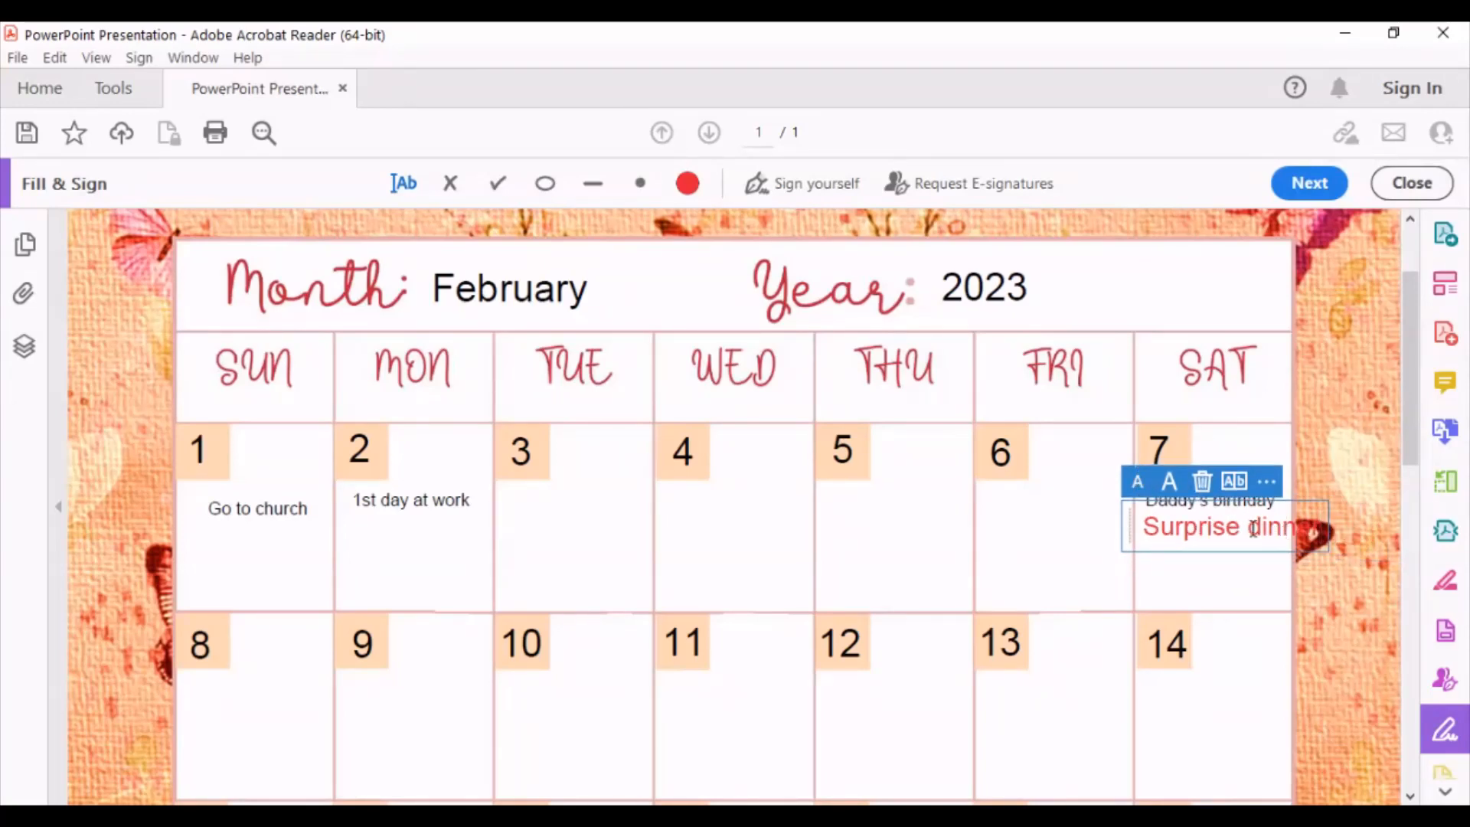
{"action": "key", "text": "BackSpace"}
{"action": "key", "text": "Return"}
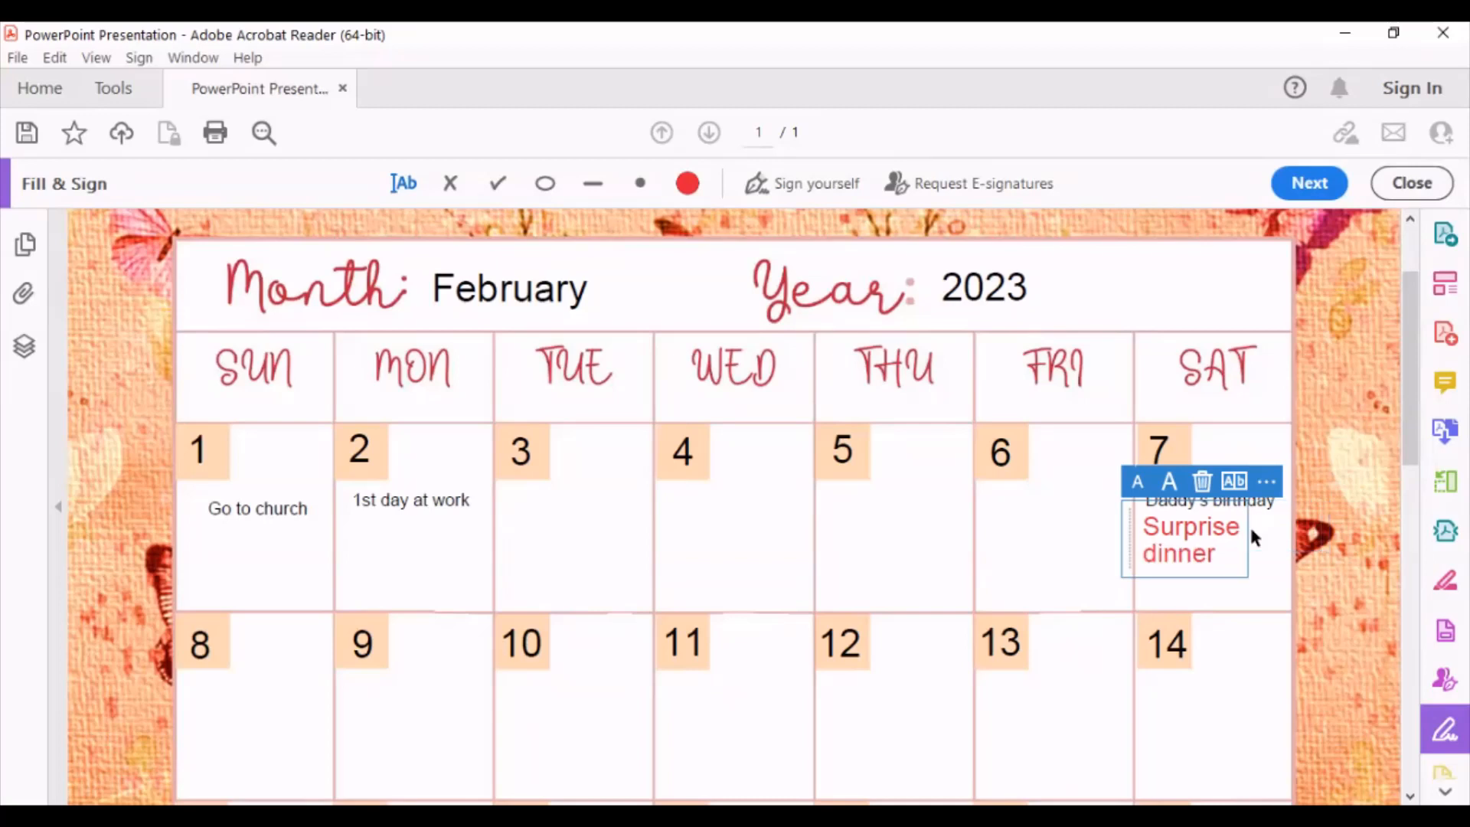
{"action": "left_click", "coordinate": [1231, 647]}
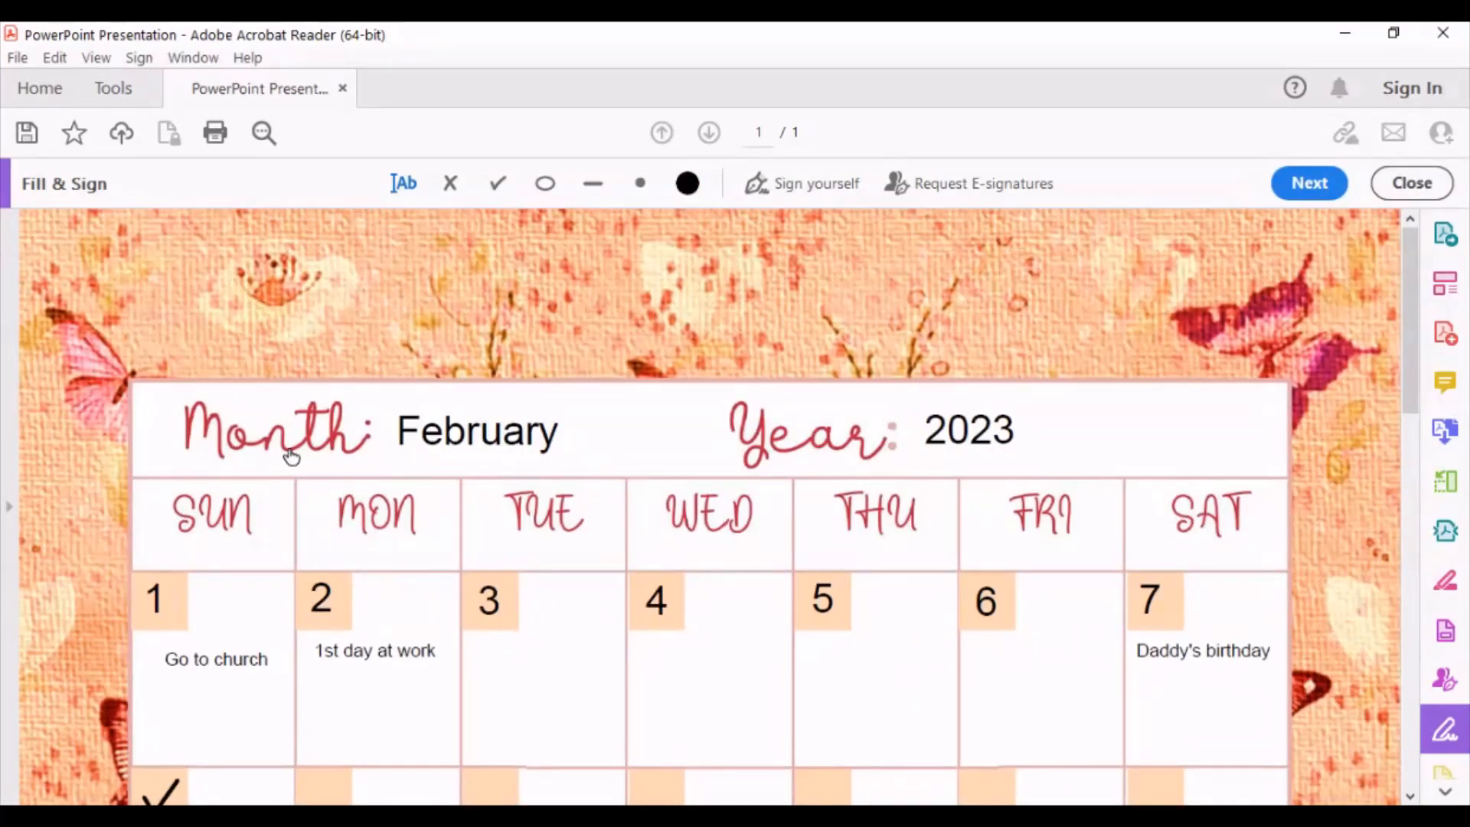
Start saving a copy of the filled calendar, choosing a different folder on the computer.
{"action": "left_click", "coordinate": [26, 134]}
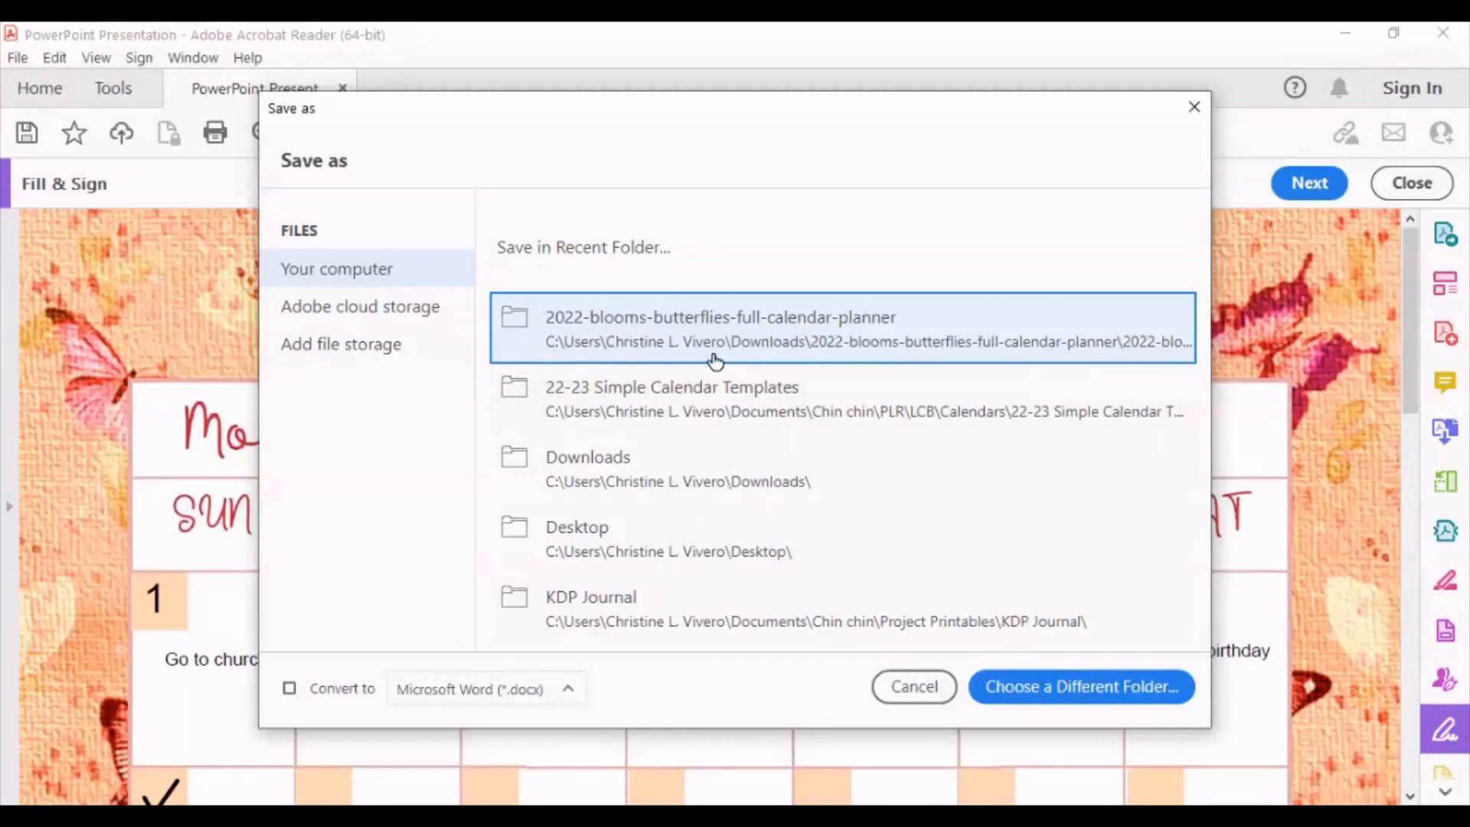
{"action": "left_click", "coordinate": [1081, 686]}
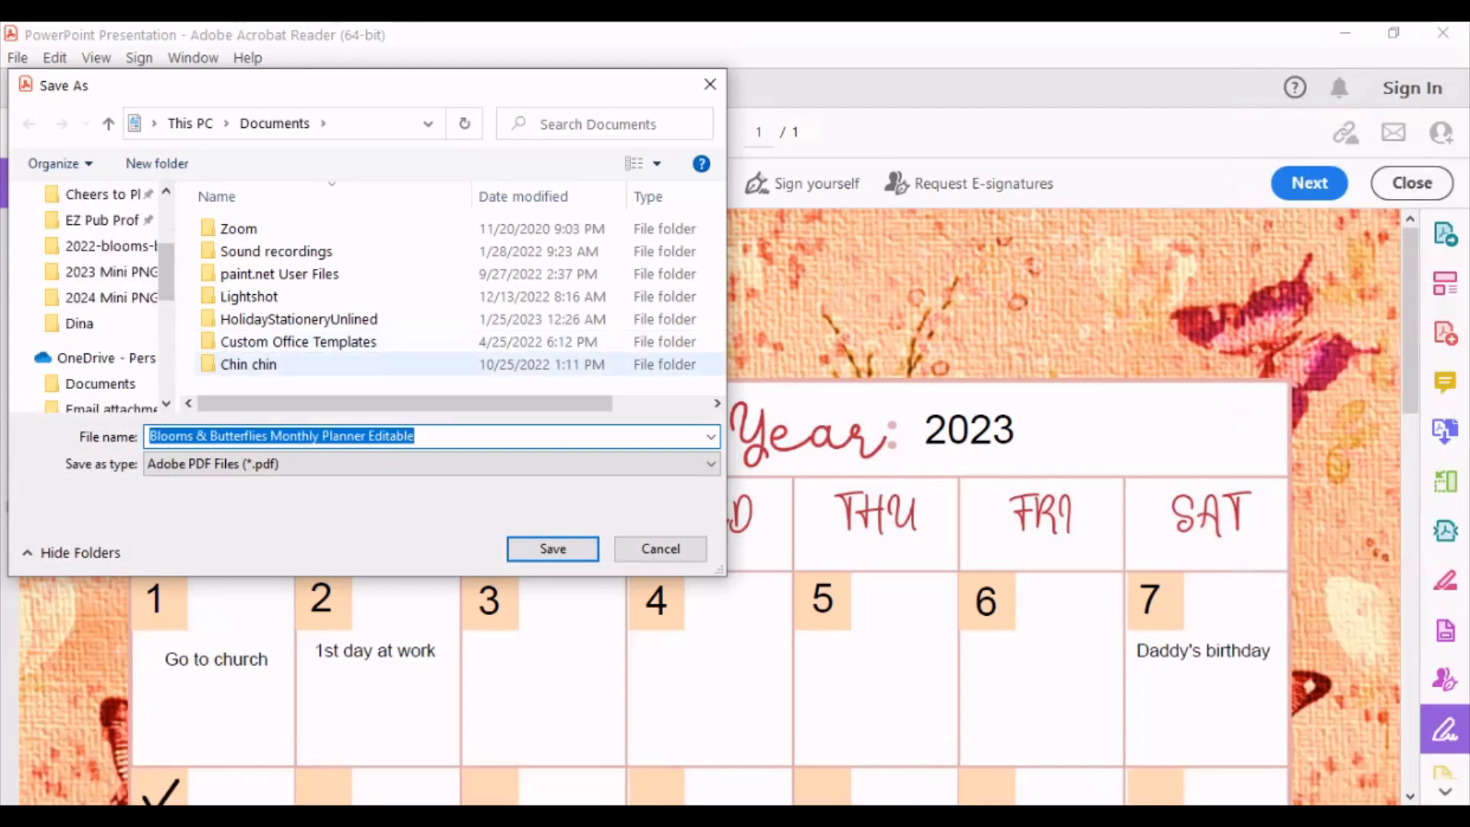
{"action": "left_click", "coordinate": [345, 364]}
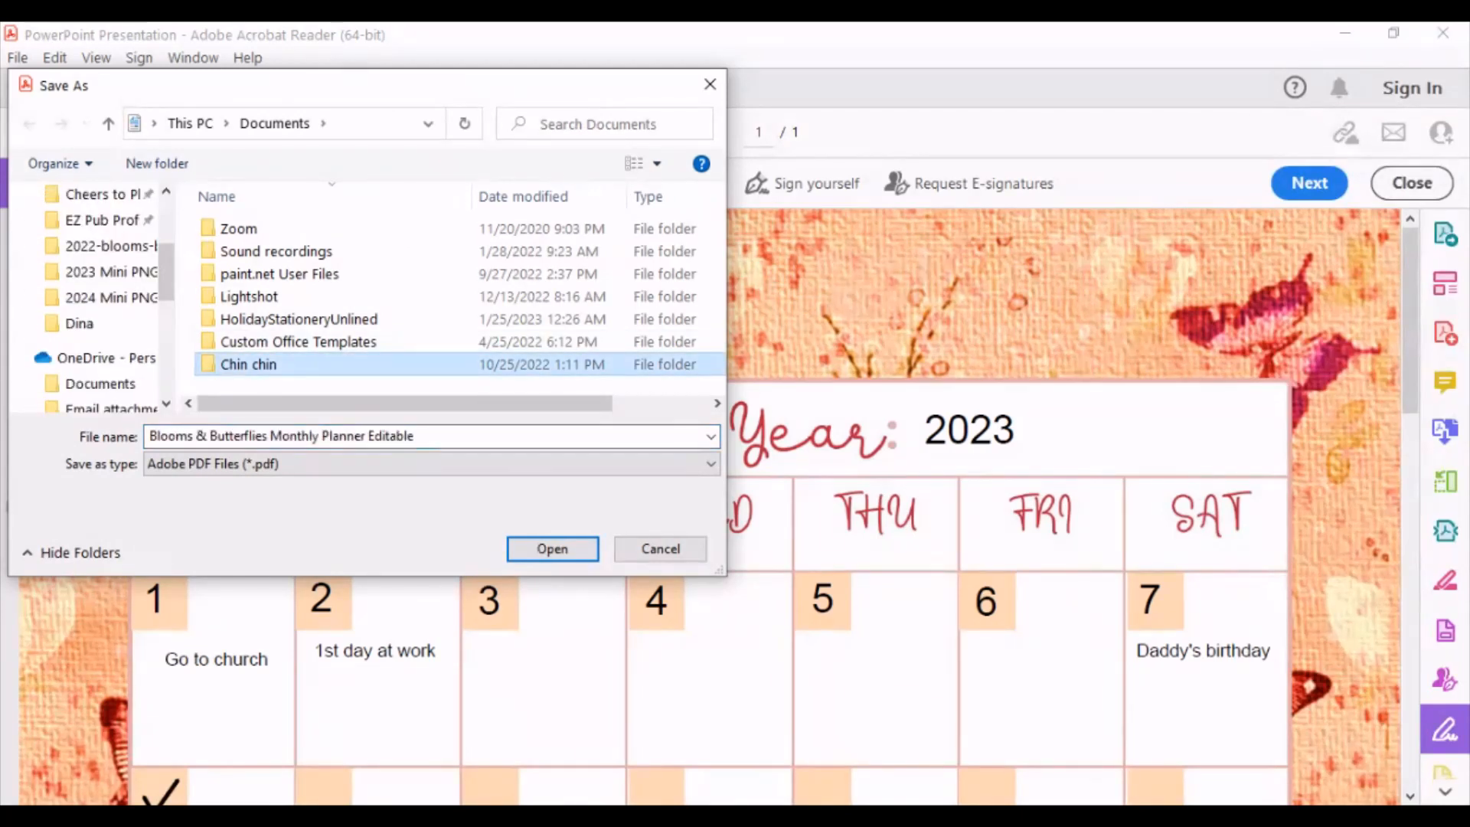
Name the file "Monthly Planner Editable Demo Page" and save it as a PDF in the Documents folder.
{"action": "left_click", "coordinate": [345, 437]}
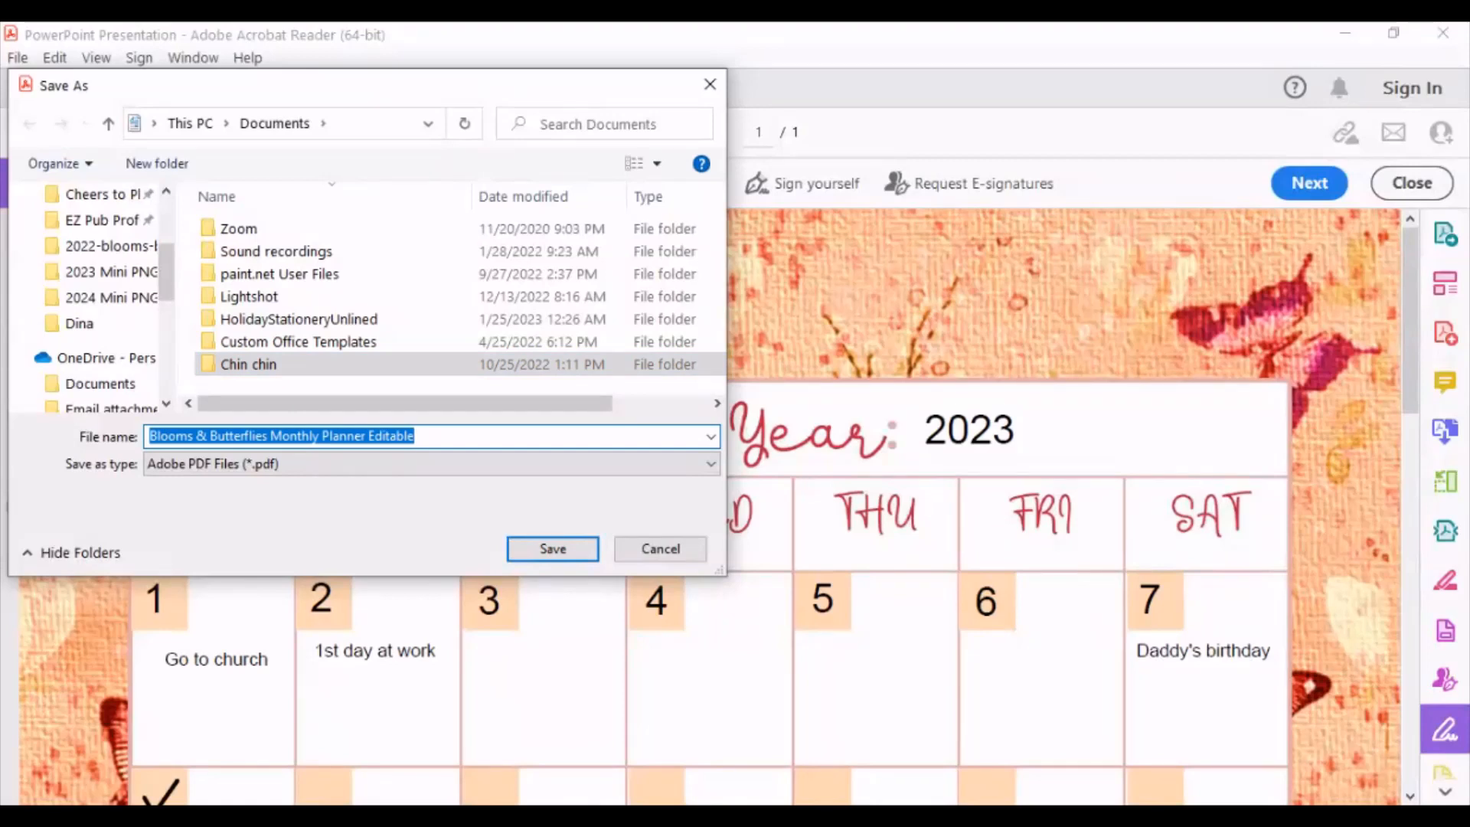
{"action": "key", "text": "Home"}
{"action": "key", "text": "Delete"}
{"action": "key", "text": "Delete"}
{"action": "key", "text": "Delete"}
{"action": "key", "text": "Delete"}
{"action": "key", "text": "Delete"}
{"action": "key", "text": "Delete"}
{"action": "key", "text": "Delete"}
{"action": "key", "text": "Delete"}
{"action": "key", "text": "Delete"}
{"action": "key", "text": "Delete"}
{"action": "key", "text": "Delete"}
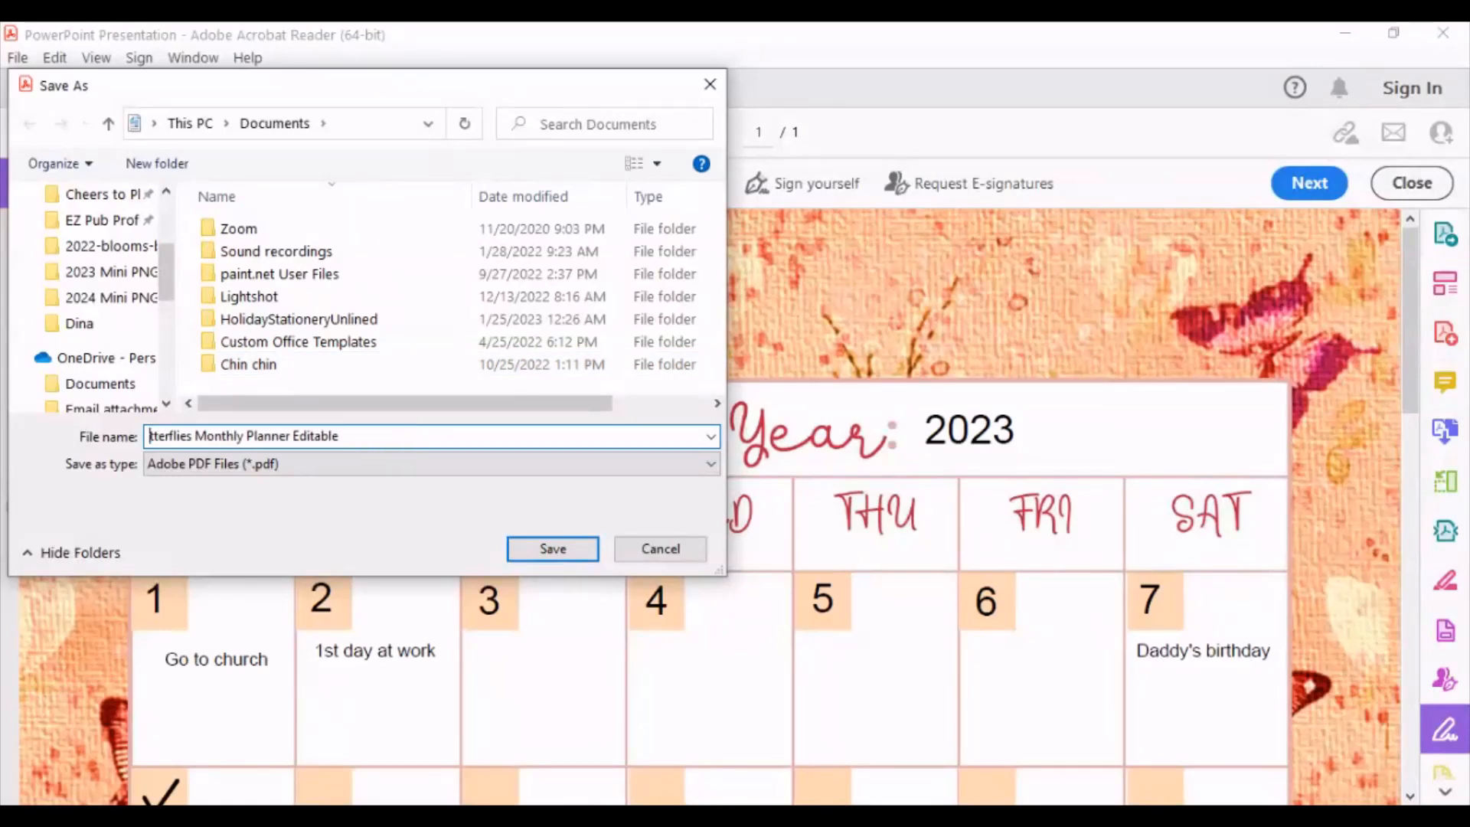
{"action": "key", "text": "Delete"}
{"action": "key", "text": "Delete"}
{"action": "key", "text": "Delete"}
{"action": "key", "text": "Delete"}
{"action": "key", "text": "Delete"}
{"action": "key", "text": "Delete"}
{"action": "key", "text": "Delete"}
{"action": "key", "text": "Delete"}
{"action": "key", "text": "Delete"}
{"action": "key", "text": "Delete"}
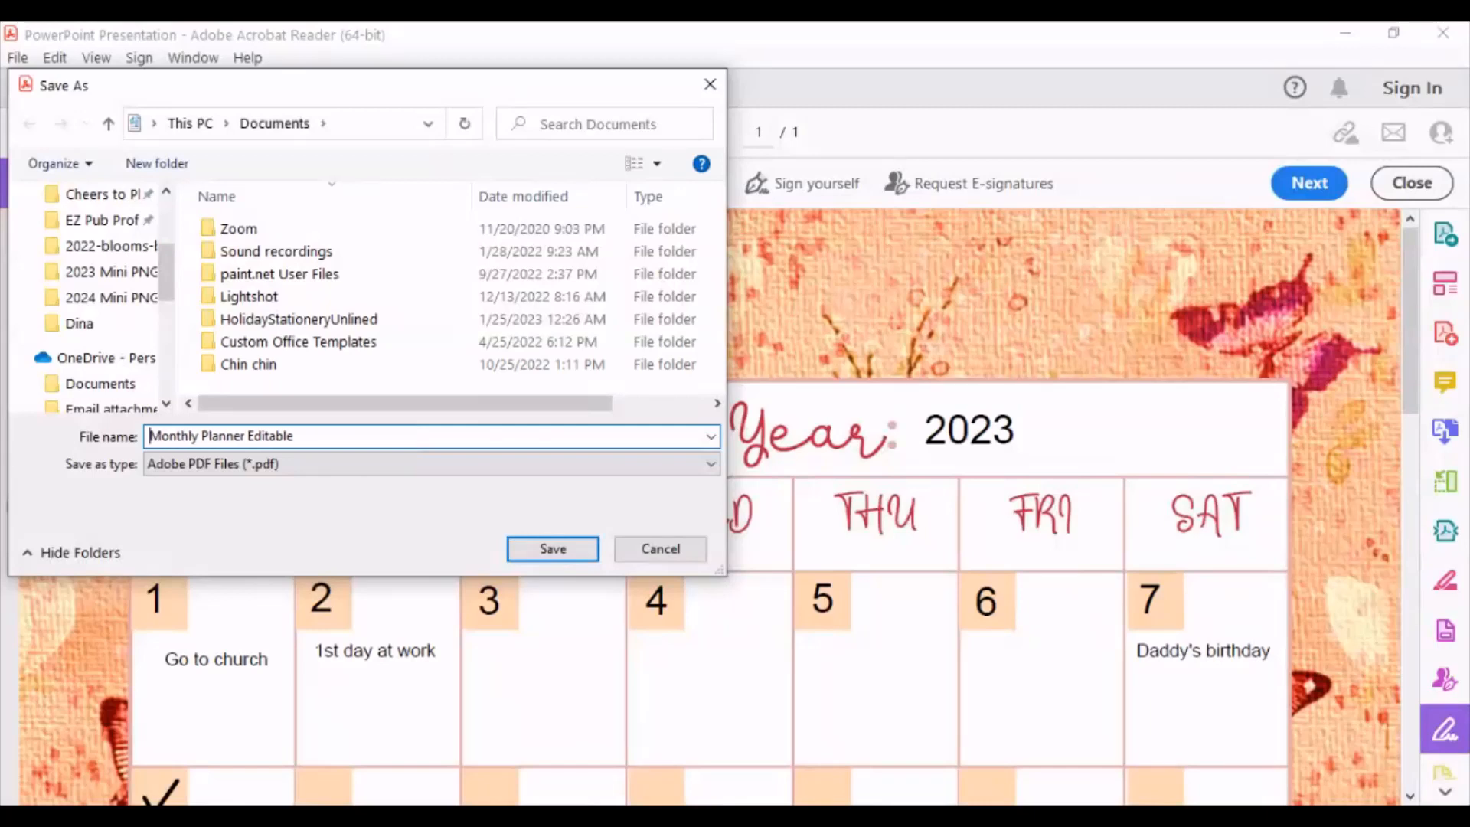
{"action": "key", "text": "End"}
{"action": "type", "text": "Demo Page"}
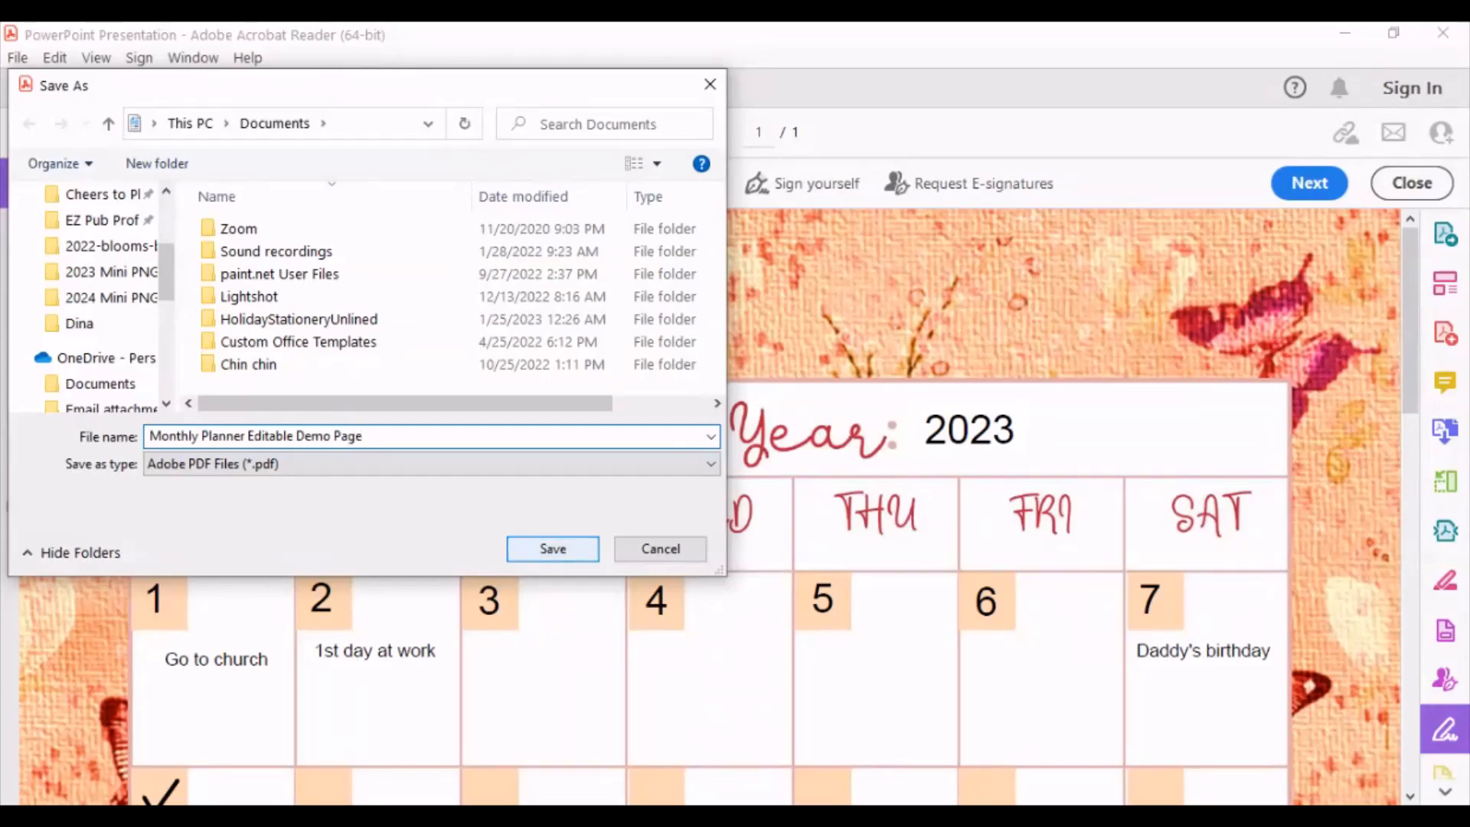
{"action": "left_click", "coordinate": [569, 551]}
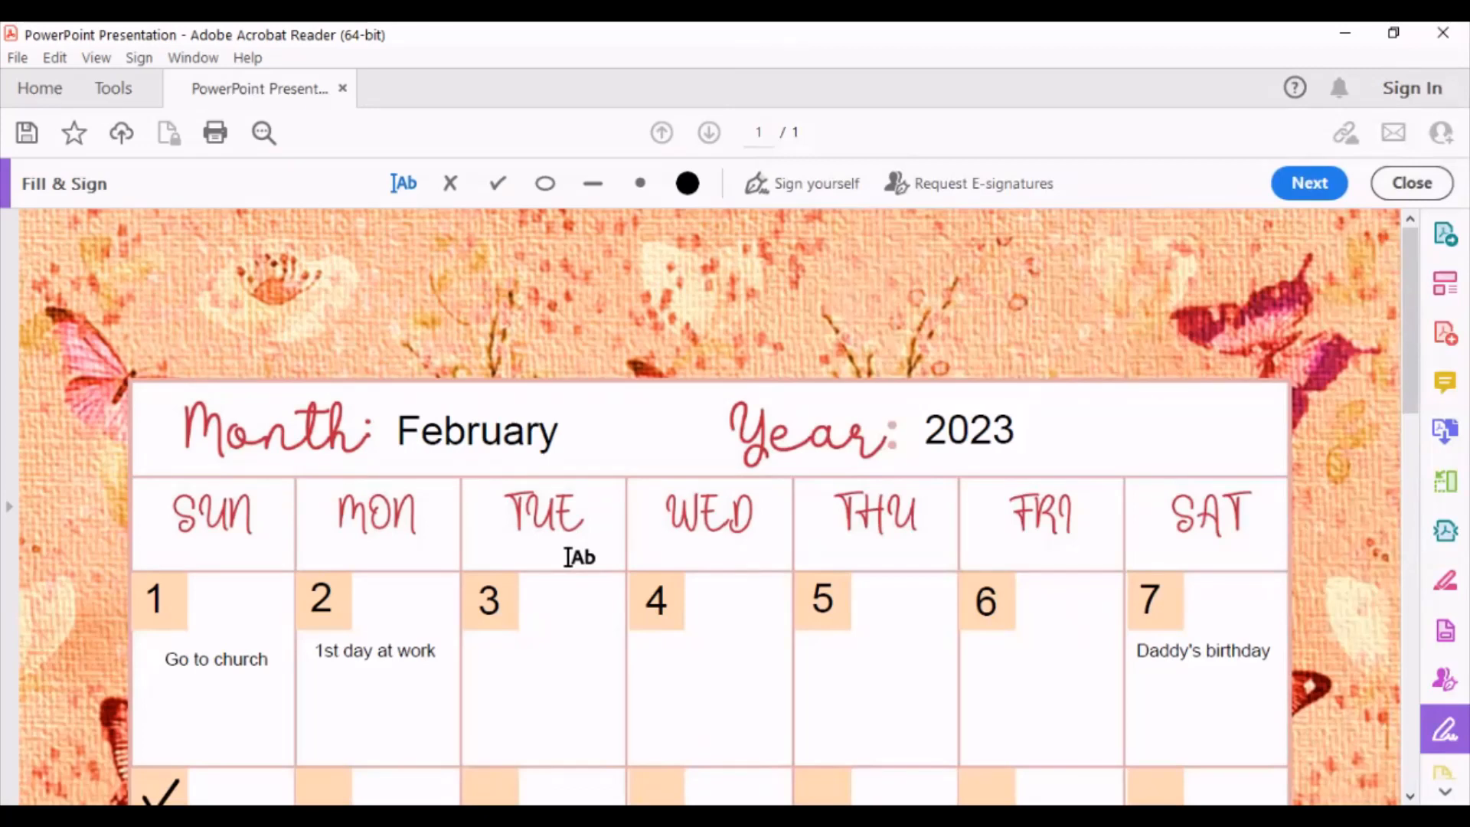